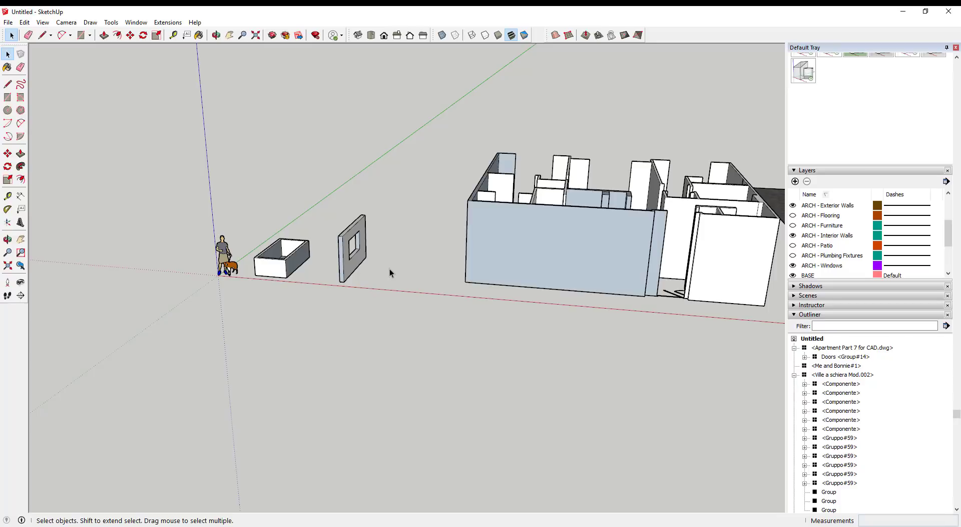
Step: Orbit and zoom so the windowed wall and open box face the viewer
{"action": "scroll", "coordinate": [284, 277], "scroll_direction": "up", "scroll_amount": 5}
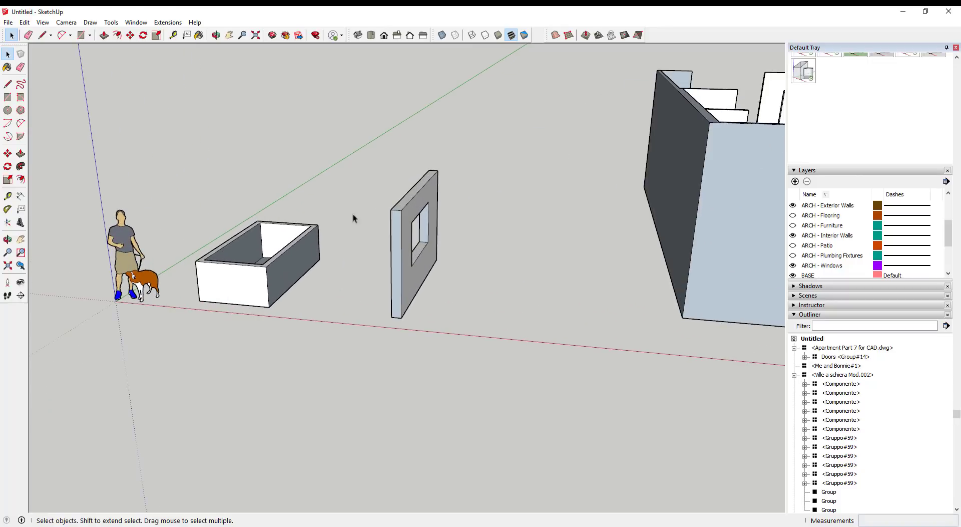
{"action": "mouse_move", "coordinate": [379, 183]}
{"action": "middle_mouse_down"}
{"action": "mouse_move", "coordinate": [382, 200]}
{"action": "mouse_move", "coordinate": [382, 187]}
{"action": "middle_mouse_up"}
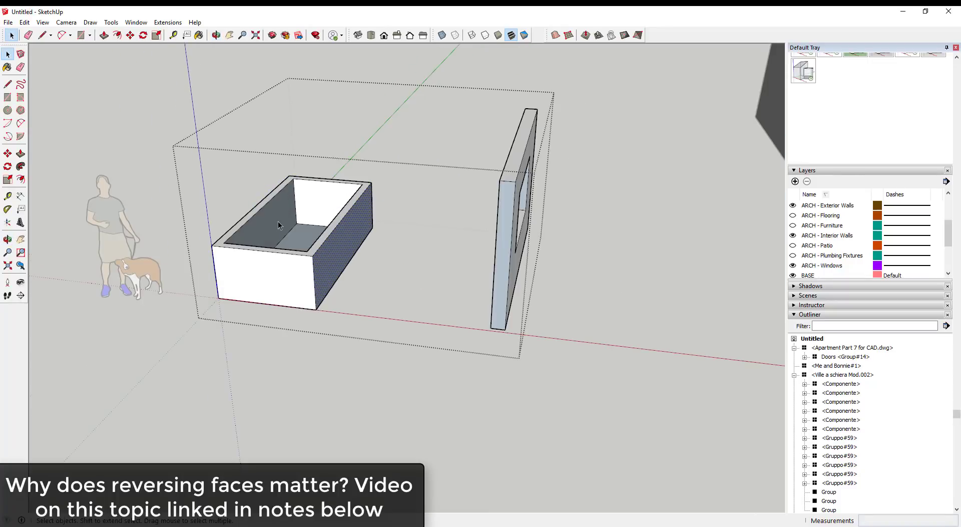
{"action": "middle_click_drag", "start_coordinate": [449, 208], "coordinate": [419, 161]}
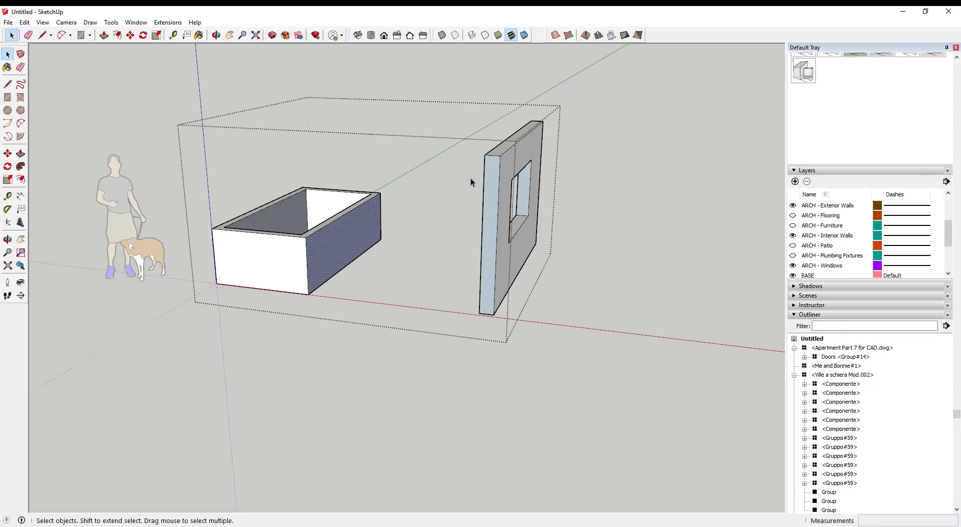
{"action": "middle_click_drag", "start_coordinate": [448, 198], "coordinate": [429, 210]}
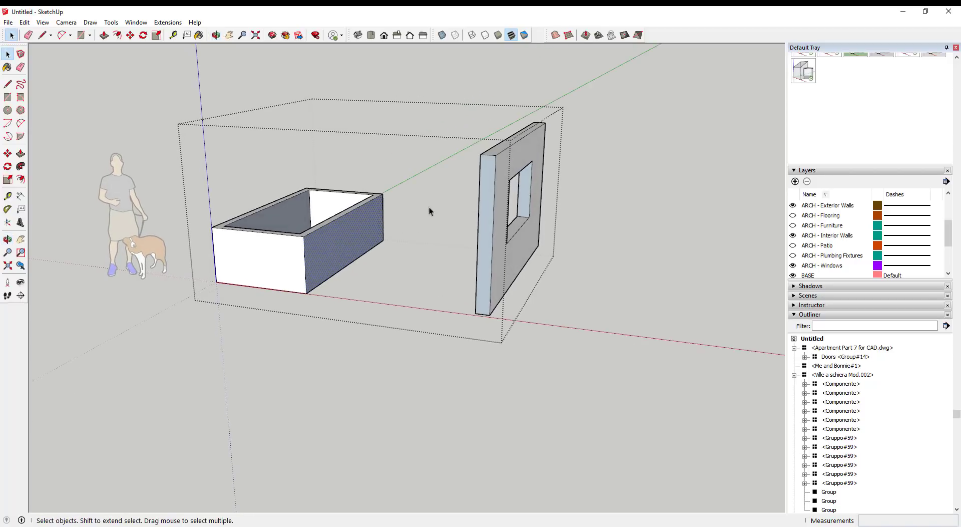
{"action": "scroll", "coordinate": [219, 188], "scroll_direction": "down", "scroll_amount": 2}
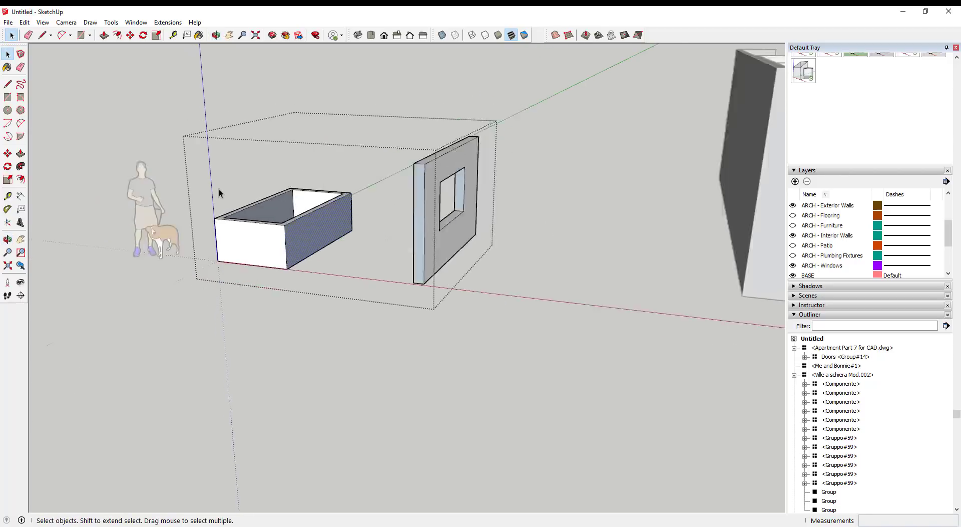
{"action": "scroll", "coordinate": [376, 185], "scroll_direction": "down", "scroll_amount": 3}
Step: Leave the current context, then enter the box-and-wall group and zoom in on its dark faces
{"action": "left_click", "coordinate": [638, 218]}
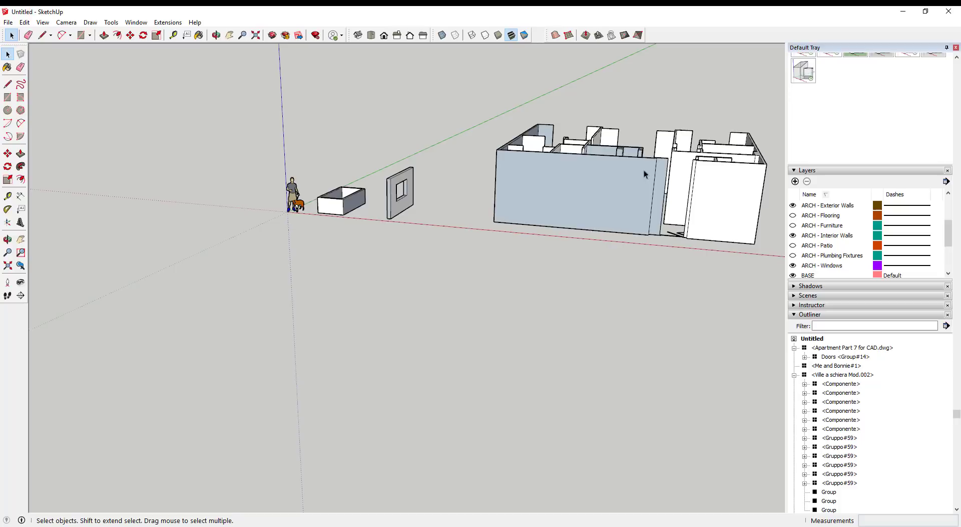
{"action": "middle_click_drag", "start_coordinate": [644, 170], "coordinate": [613, 216]}
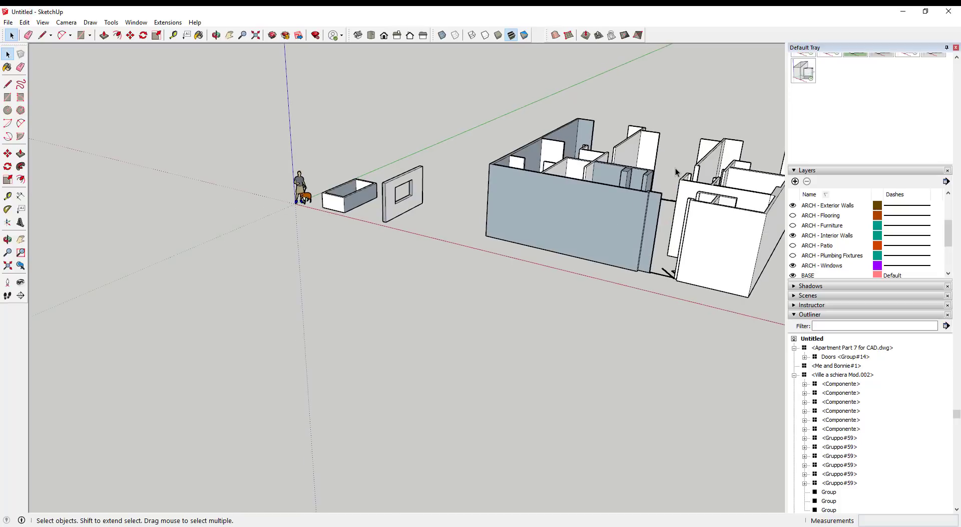
{"action": "middle_click_drag", "start_coordinate": [499, 191], "coordinate": [486, 214]}
{"action": "left_click", "coordinate": [488, 224]}
{"action": "double_click", "coordinate": [488, 224]}
{"action": "scroll", "coordinate": [492, 170], "scroll_direction": "up", "scroll_amount": 4}
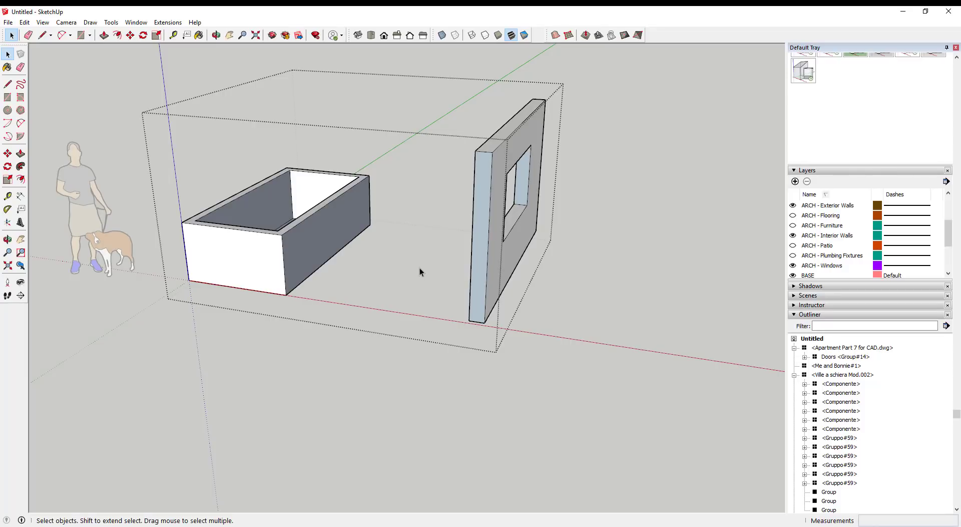
Step: Show the View-based Face Reverser submenu with its Scan model and Scan screen region choices
{"action": "mouse_move", "coordinate": [419, 267]}
{"action": "middle_mouse_down"}
{"action": "mouse_move", "coordinate": [455, 256]}
{"action": "mouse_move", "coordinate": [405, 239]}
{"action": "mouse_move", "coordinate": [420, 237]}
{"action": "mouse_move", "coordinate": [425, 253]}
{"action": "middle_mouse_up"}
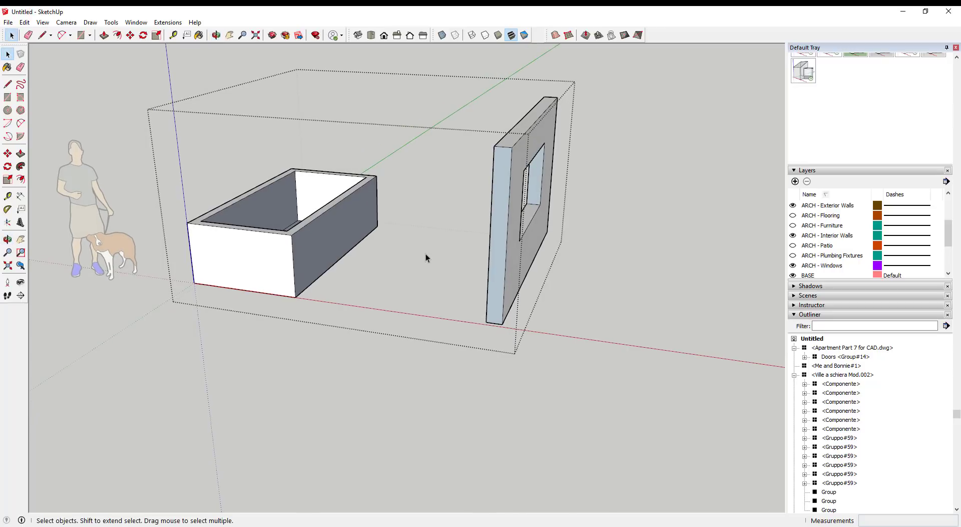
{"action": "right_click", "coordinate": [399, 256]}
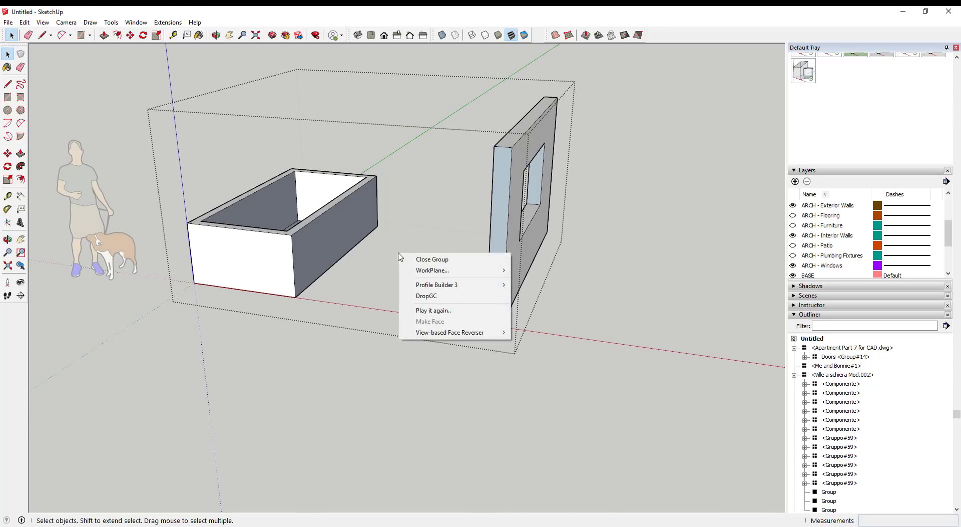
{"action": "mouse_move", "coordinate": [432, 336]}
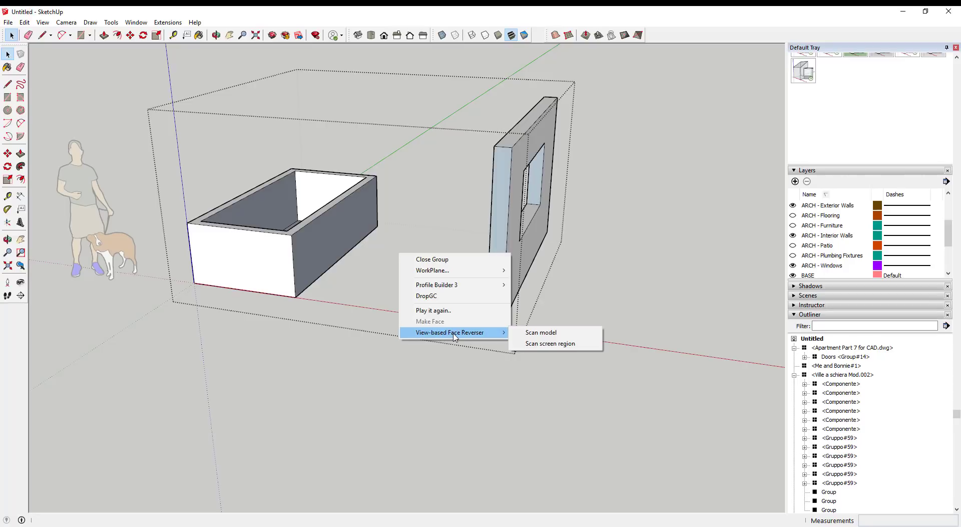
{"action": "right_click", "coordinate": [374, 276]}
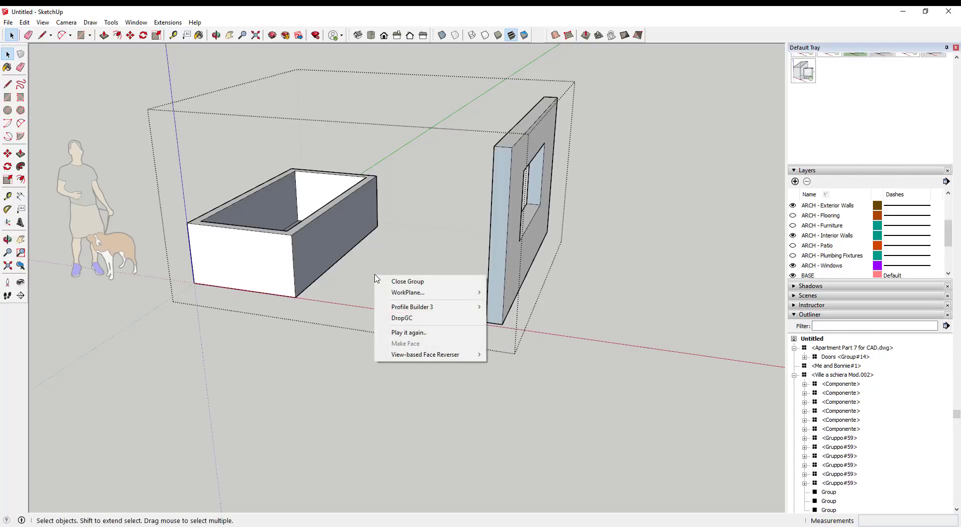
{"action": "mouse_move", "coordinate": [412, 358]}
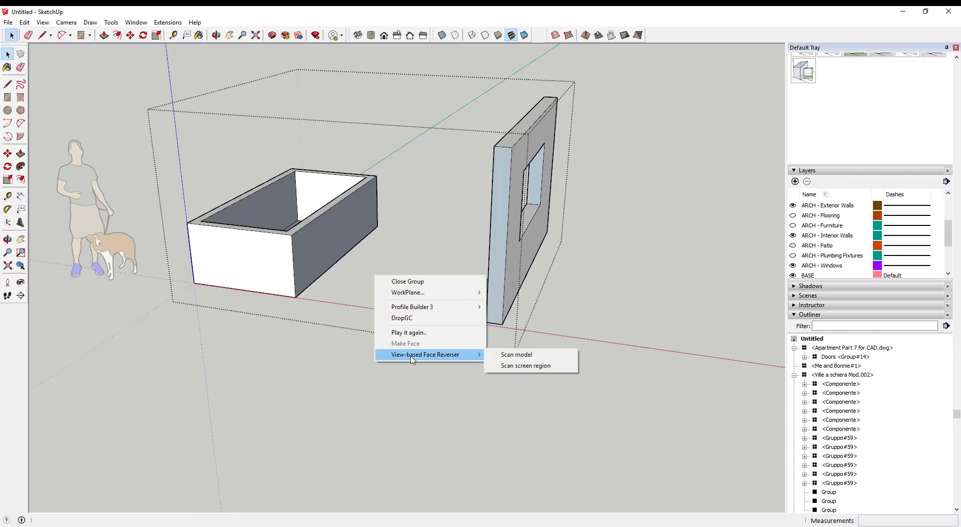
Step: Run View-based Face Reverser's Scan model, accepting accuracy 50 in the Scan dialog
{"action": "left_click", "coordinate": [523, 356]}
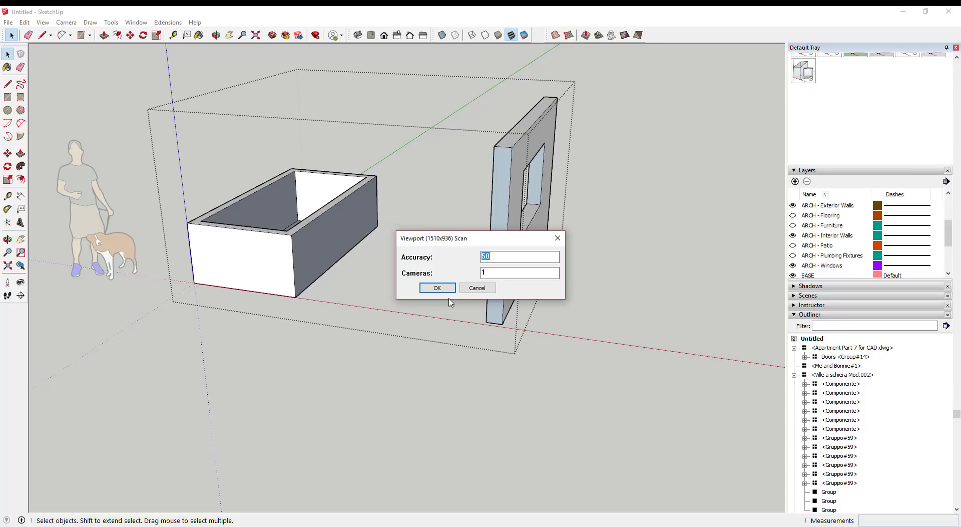
{"action": "left_click", "coordinate": [437, 289]}
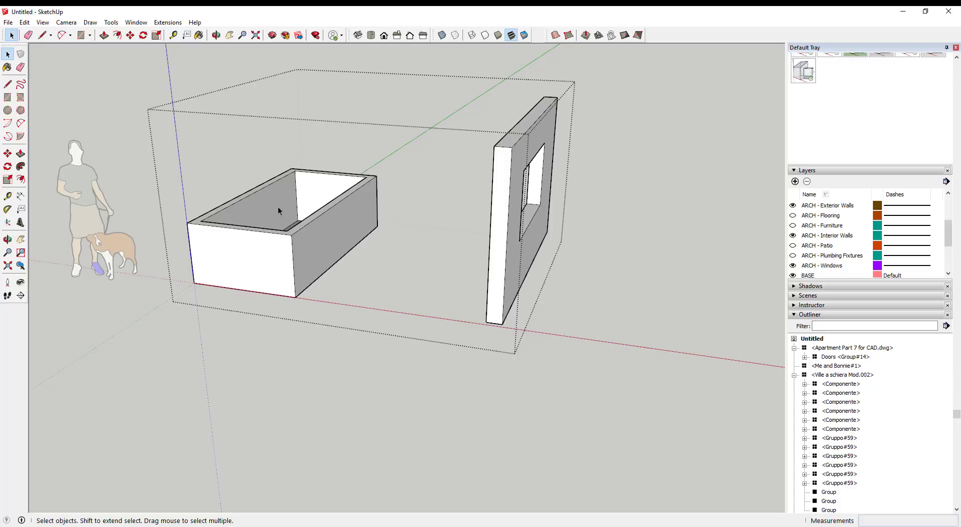
{"action": "left_click", "coordinate": [601, 179]}
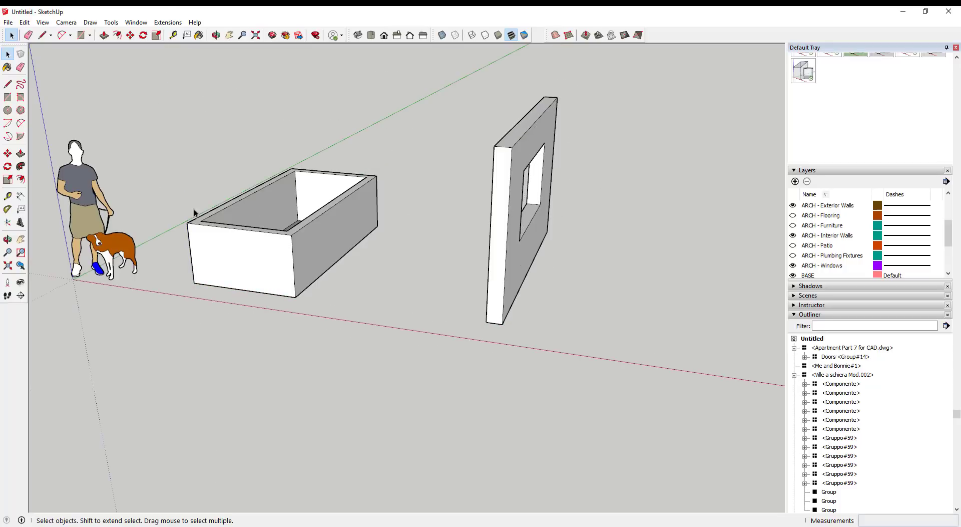
{"action": "left_click", "coordinate": [79, 159]}
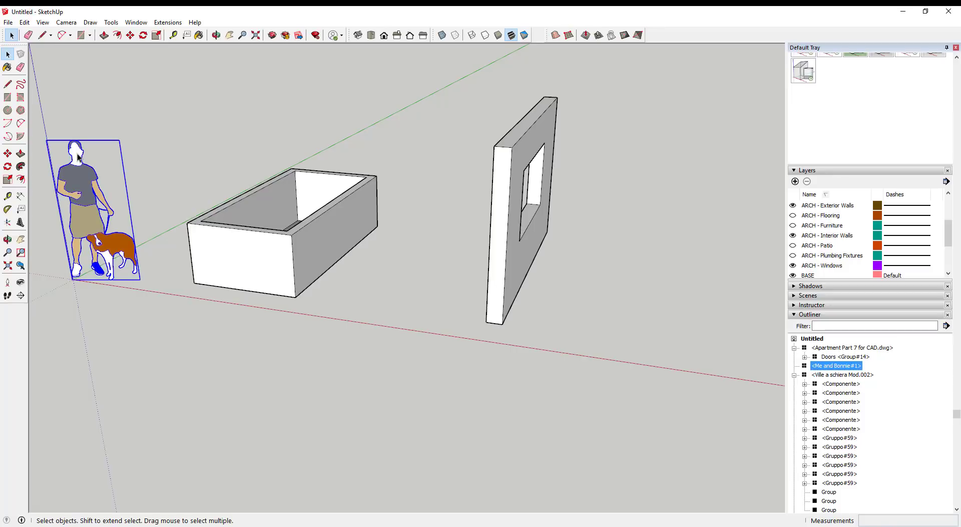
{"action": "double_click", "coordinate": [79, 160]}
{"action": "right_click", "coordinate": [79, 153]}
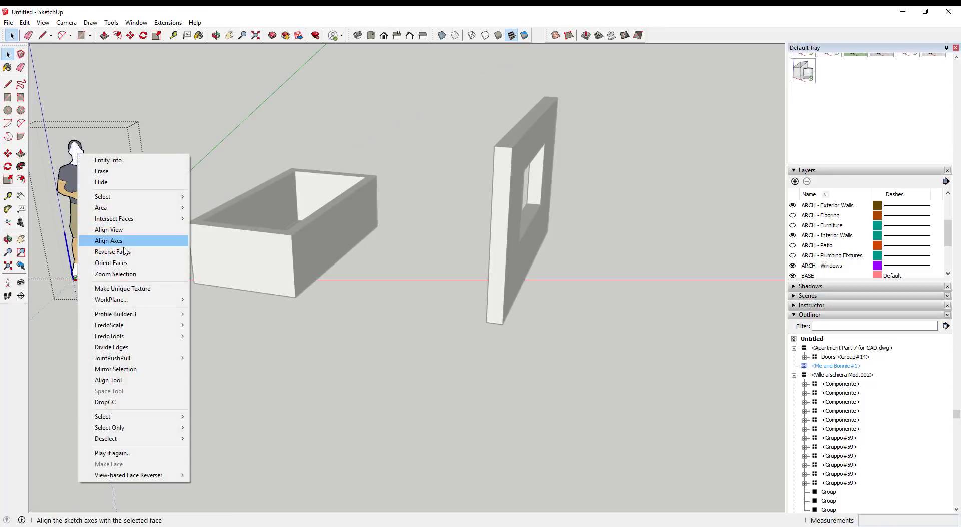
{"action": "key", "text": "Escape"}
{"action": "middle_click_drag", "start_coordinate": [125, 250], "coordinate": [80, 201]}
{"action": "right_click", "coordinate": [78, 199]}
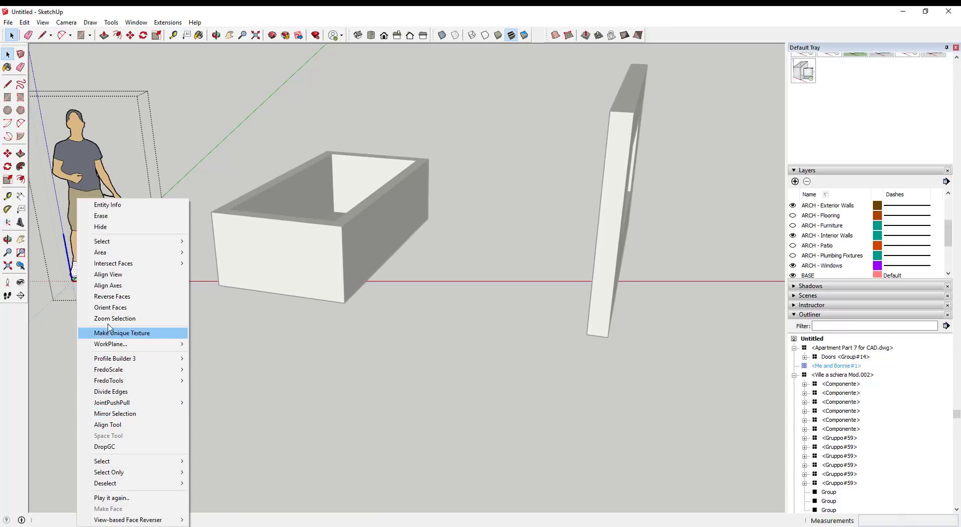
{"action": "key", "text": "Escape"}
{"action": "scroll", "coordinate": [136, 225], "scroll_direction": "down", "scroll_amount": 3}
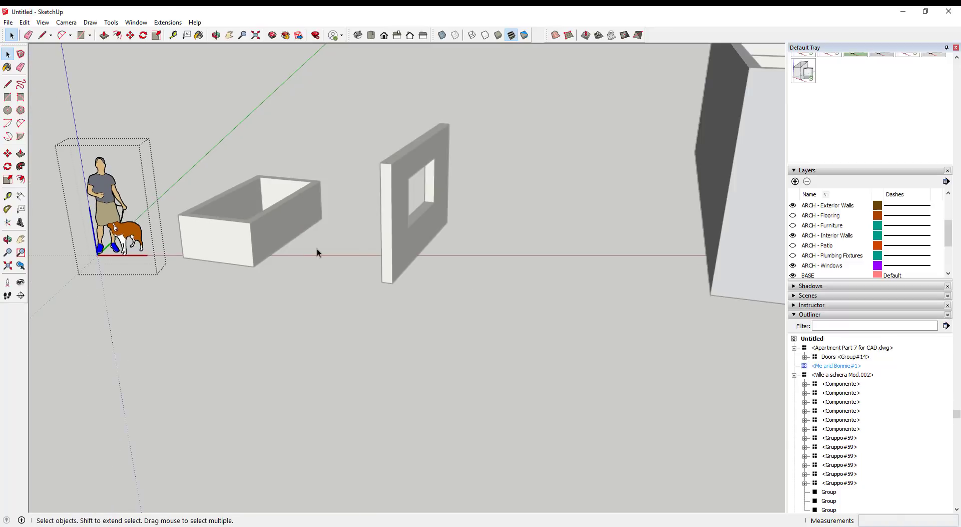
{"action": "middle_click_drag", "start_coordinate": [318, 253], "coordinate": [317, 204]}
{"action": "scroll", "coordinate": [300, 223], "scroll_direction": "up", "scroll_amount": 1}
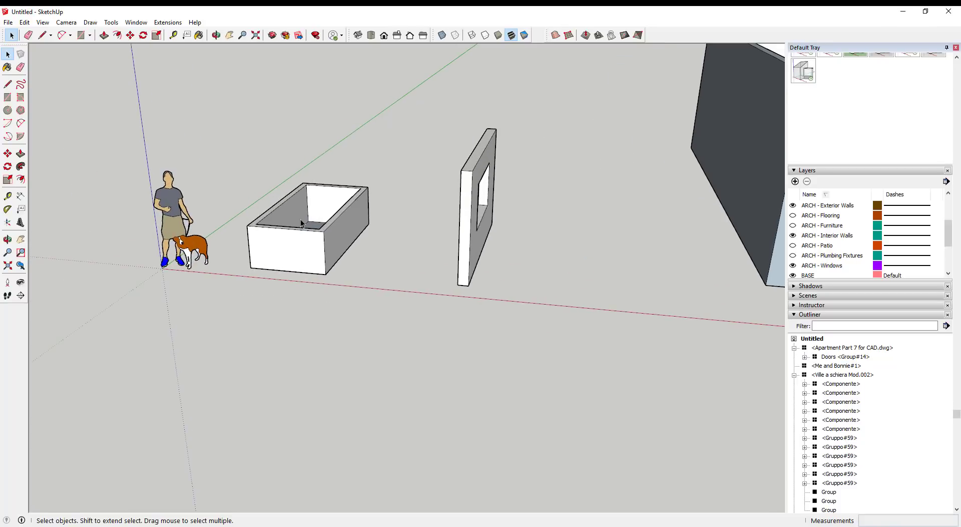
{"action": "scroll", "coordinate": [298, 223], "scroll_direction": "down", "scroll_amount": 4}
{"action": "scroll", "coordinate": [758, 147], "scroll_direction": "down", "scroll_amount": 1}
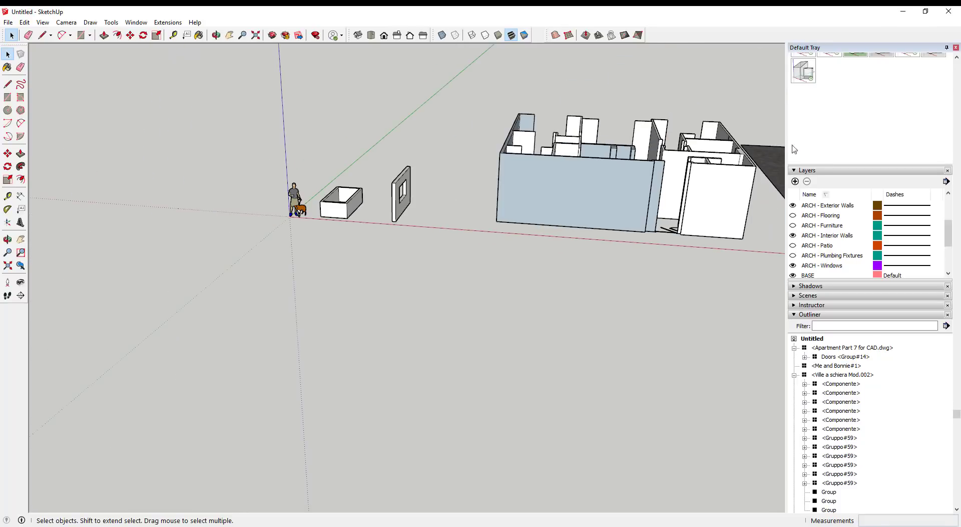
Step: Orbit around the apartment walls, select their group and enter it for editing
{"action": "scroll", "coordinate": [758, 146], "scroll_direction": "up", "scroll_amount": 3}
{"action": "middle_click_drag", "start_coordinate": [758, 147], "coordinate": [566, 193]}
{"action": "left_click", "coordinate": [434, 279]}
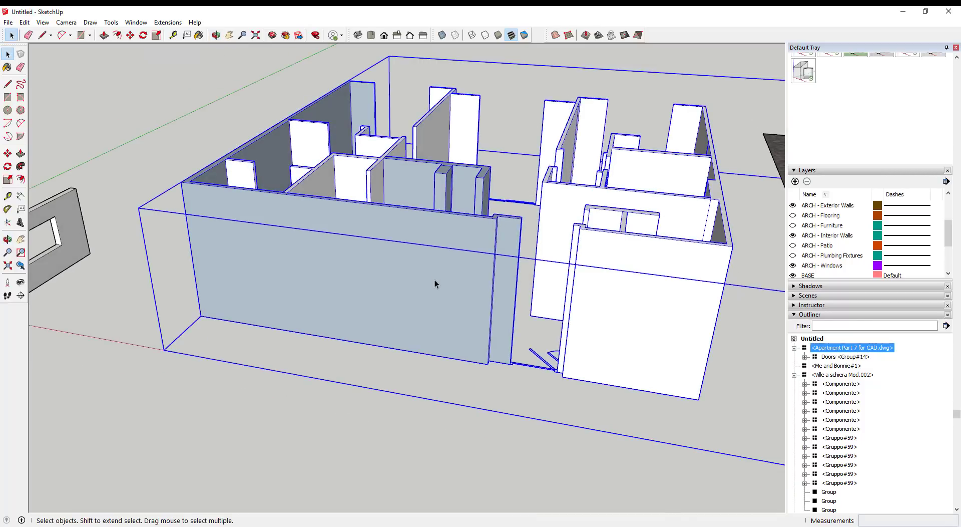
{"action": "scroll", "coordinate": [356, 225], "scroll_direction": "down", "scroll_amount": 2}
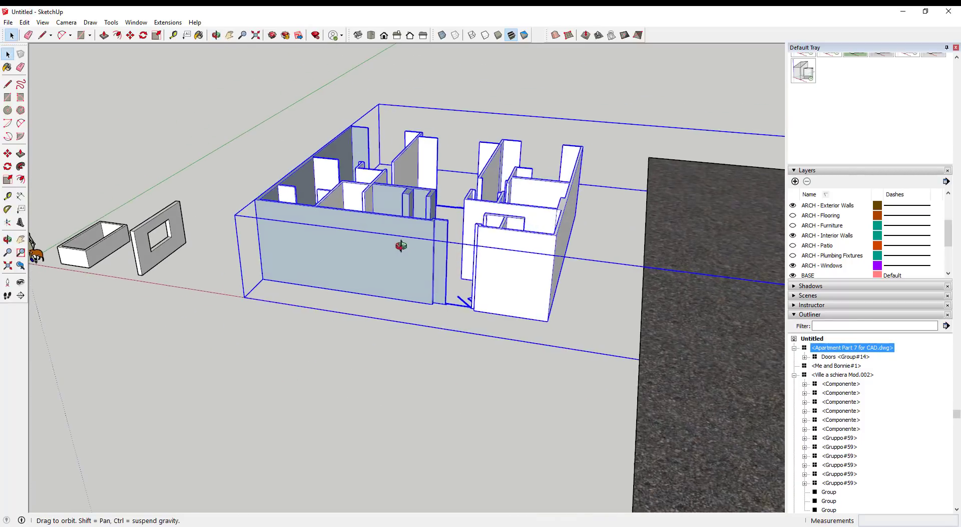
{"action": "middle_click_drag", "start_coordinate": [401, 245], "coordinate": [418, 266]}
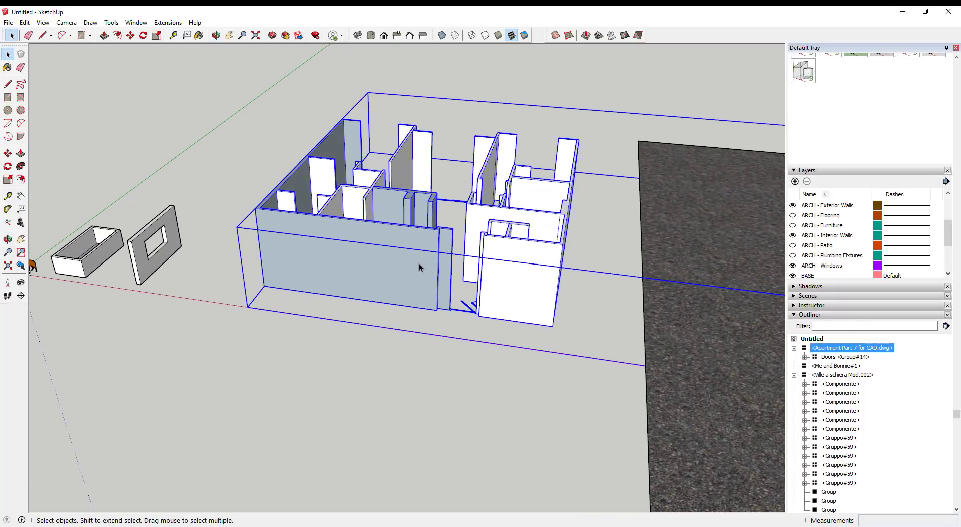
{"action": "middle_click_drag", "start_coordinate": [404, 249], "coordinate": [408, 316]}
{"action": "scroll", "coordinate": [570, 265], "scroll_direction": "up", "scroll_amount": 2}
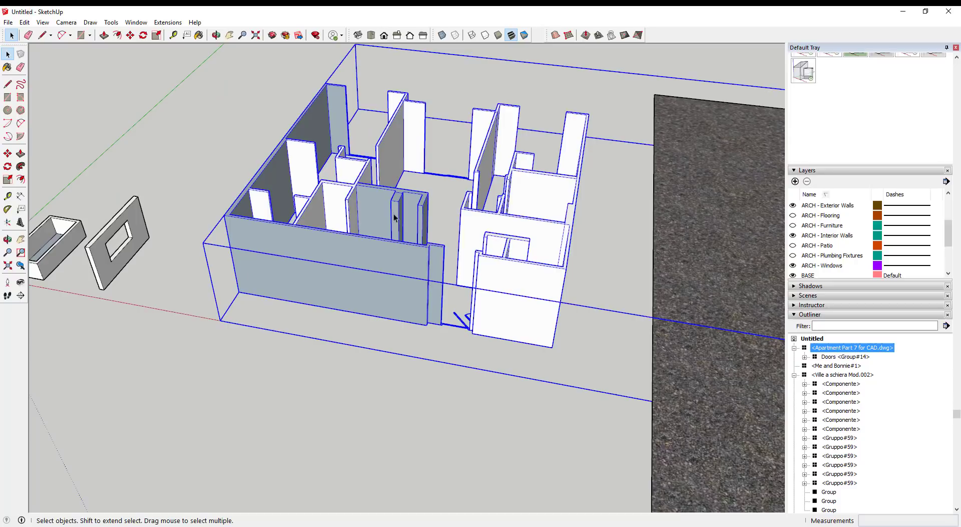
{"action": "middle_click_drag", "start_coordinate": [513, 215], "coordinate": [327, 261]}
{"action": "double_click", "coordinate": [326, 294]}
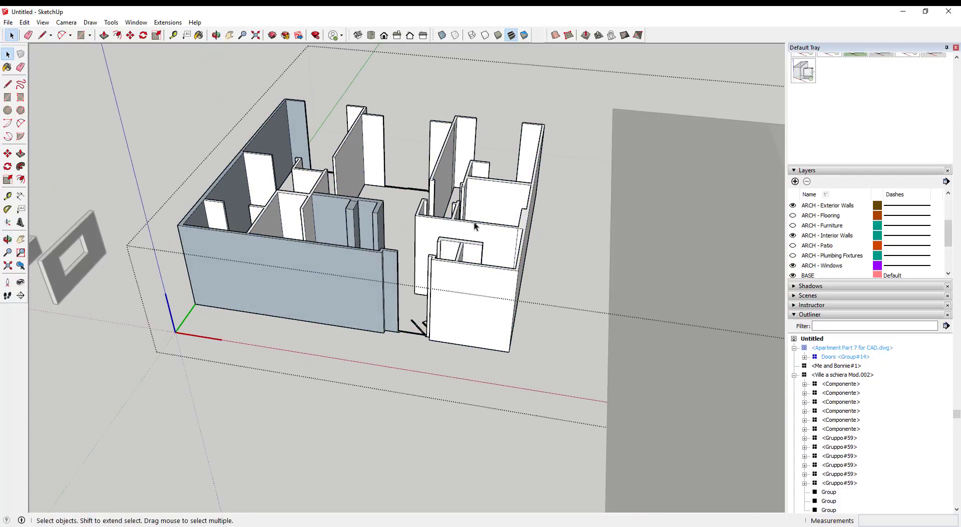
Step: Run a Scan screen region over a rectangle enclosing the whole apartment
{"action": "right_click", "coordinate": [554, 282]}
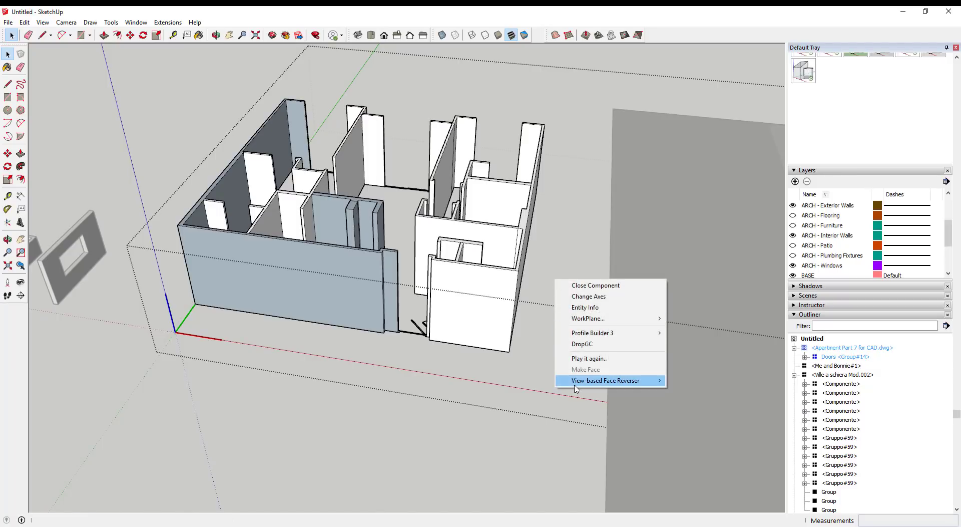
{"action": "mouse_move", "coordinate": [576, 386]}
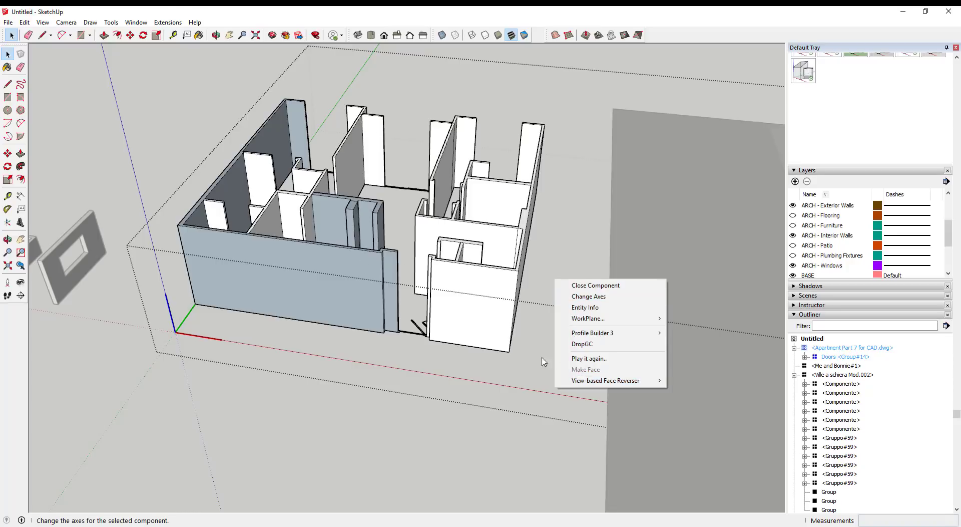
{"action": "mouse_move", "coordinate": [646, 381]}
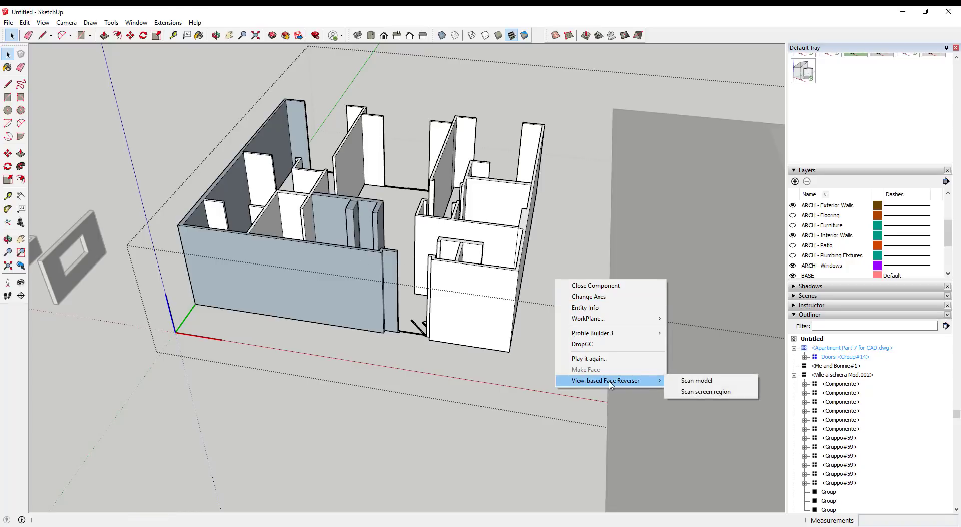
{"action": "left_click", "coordinate": [703, 391]}
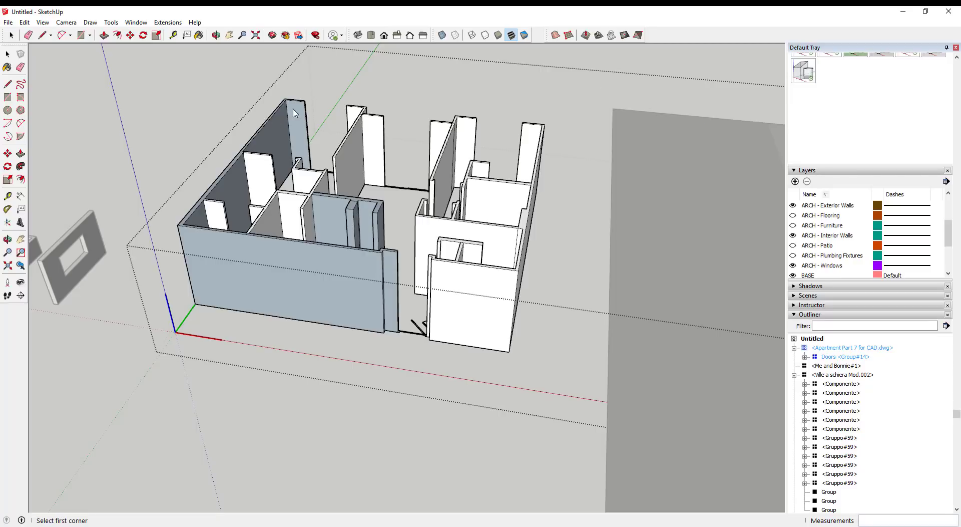
{"action": "right_click", "coordinate": [545, 266]}
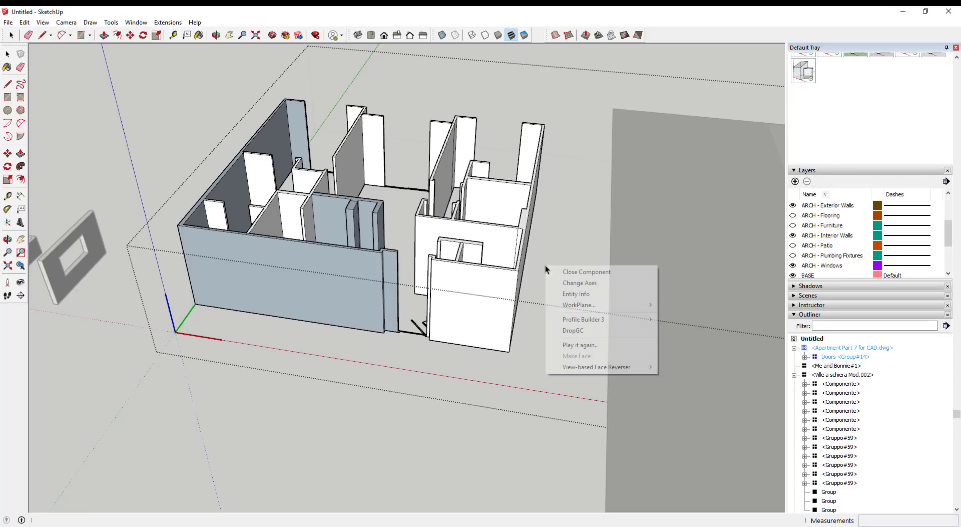
{"action": "mouse_move", "coordinate": [624, 368]}
{"action": "left_click", "coordinate": [692, 379]}
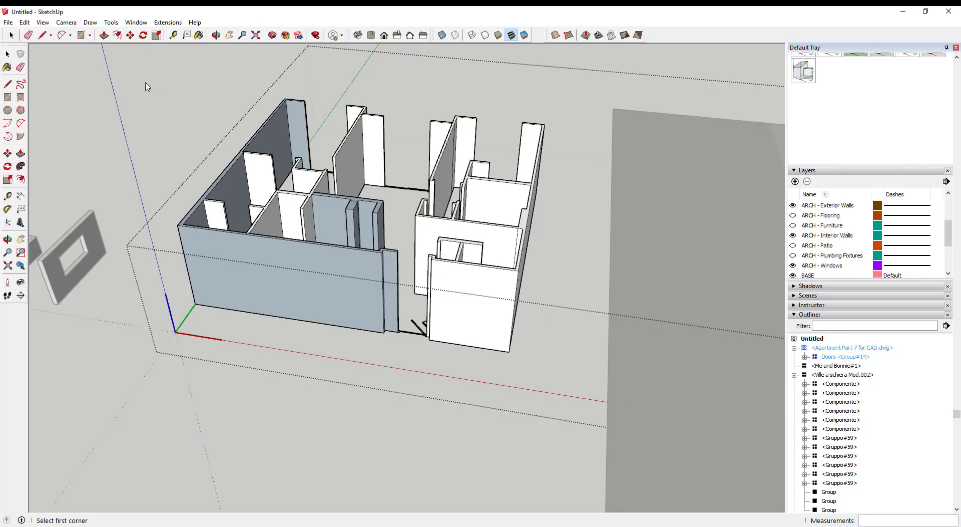
{"action": "left_click", "coordinate": [146, 82]}
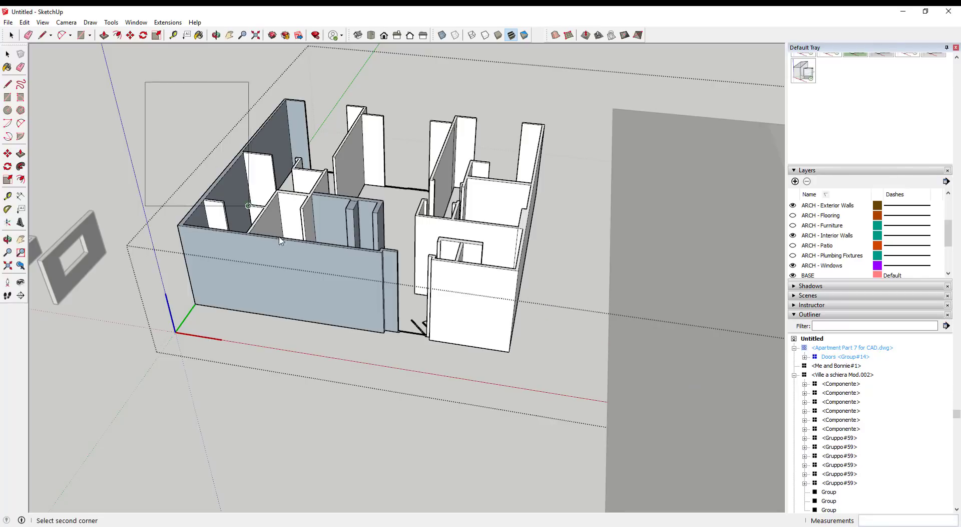
{"action": "left_click", "coordinate": [562, 370]}
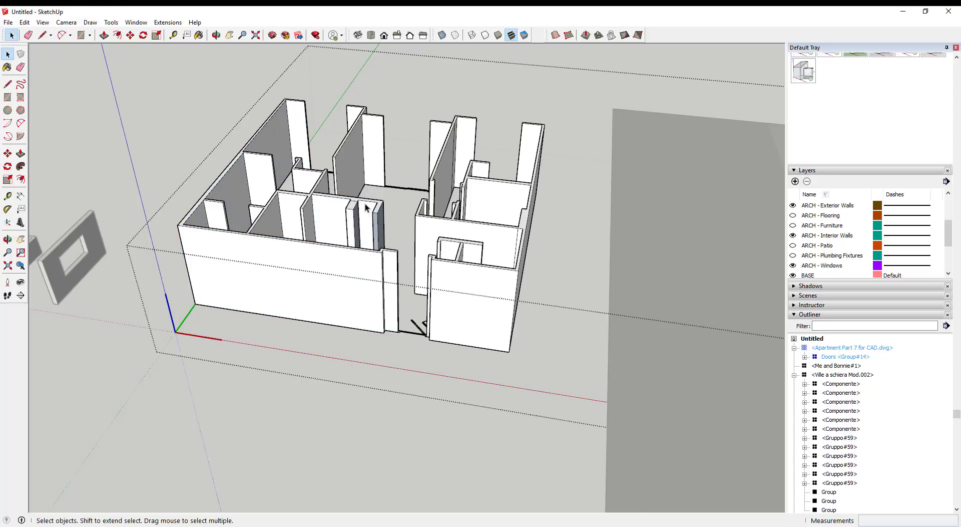
Step: Scan a second screen region around the remaining grey door posts to flip them
{"action": "scroll", "coordinate": [360, 215], "scroll_direction": "up", "scroll_amount": 3}
{"action": "middle_click_drag", "start_coordinate": [361, 212], "coordinate": [271, 191]}
{"action": "scroll", "coordinate": [239, 171], "scroll_direction": "down", "scroll_amount": 5}
{"action": "right_click", "coordinate": [278, 430]}
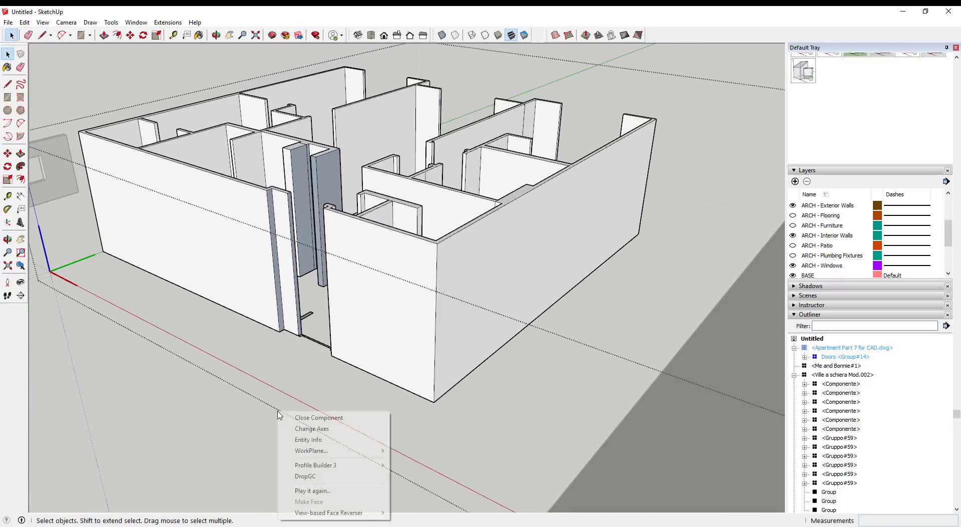
{"action": "mouse_move", "coordinate": [341, 512]}
{"action": "left_click", "coordinate": [429, 523]}
{"action": "left_click", "coordinate": [219, 119]}
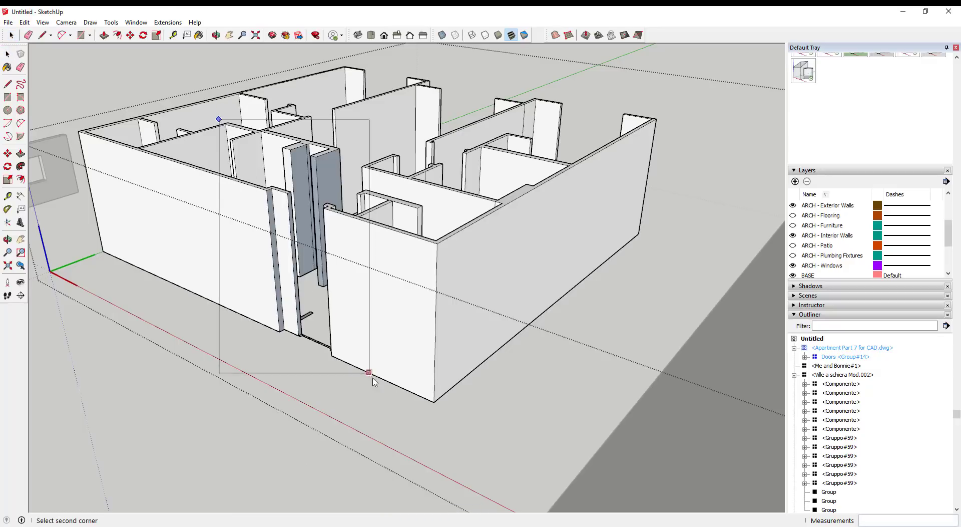
{"action": "left_click", "coordinate": [398, 365]}
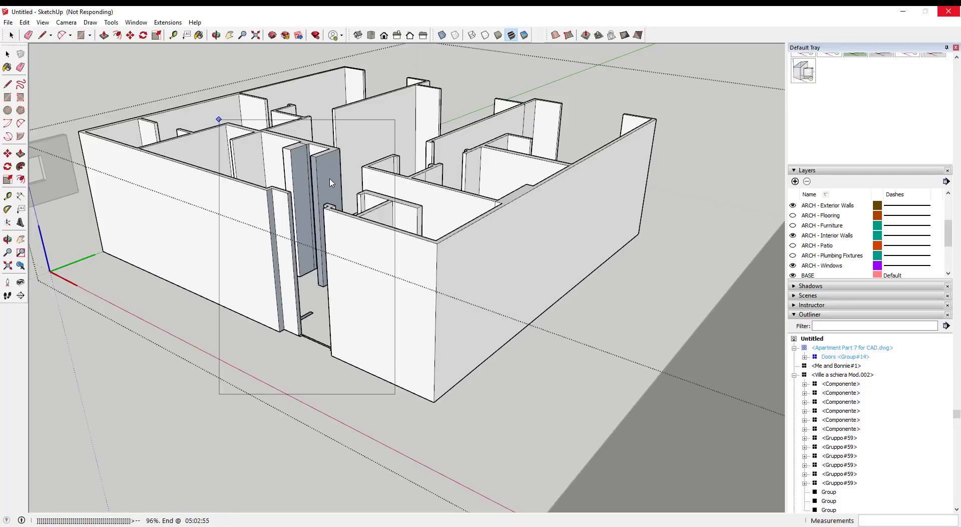
{"action": "middle_click_drag", "start_coordinate": [331, 182], "coordinate": [392, 190]}
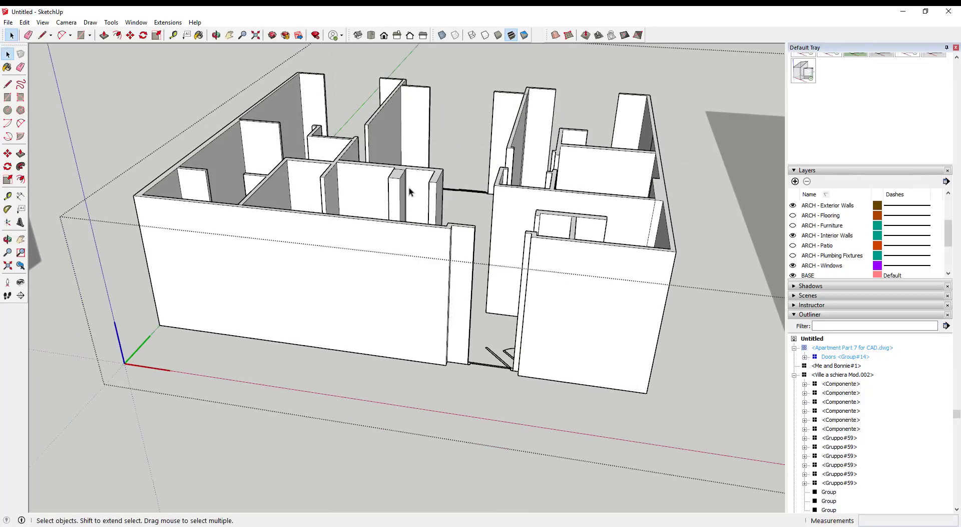
{"action": "scroll", "coordinate": [420, 189], "scroll_direction": "down", "scroll_amount": 10}
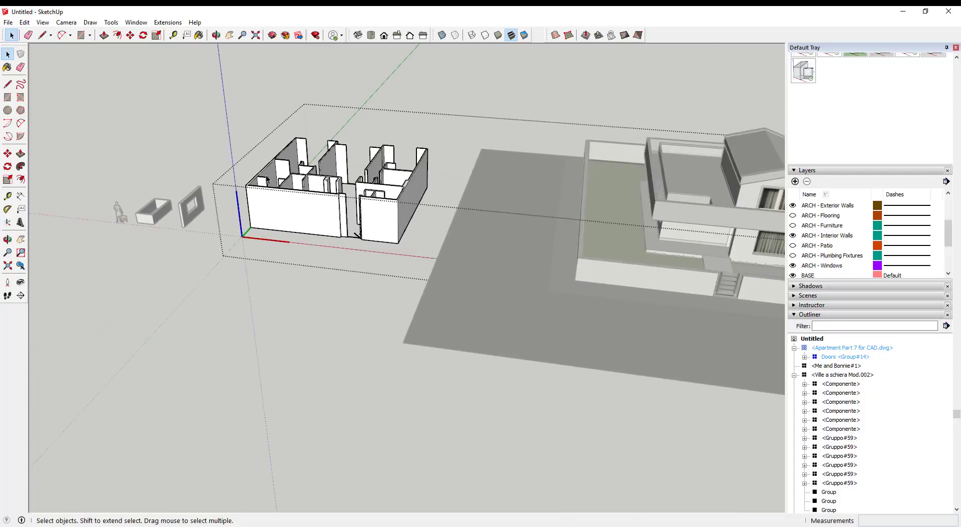
{"action": "middle_click_drag", "start_coordinate": [596, 221], "coordinate": [612, 203]}
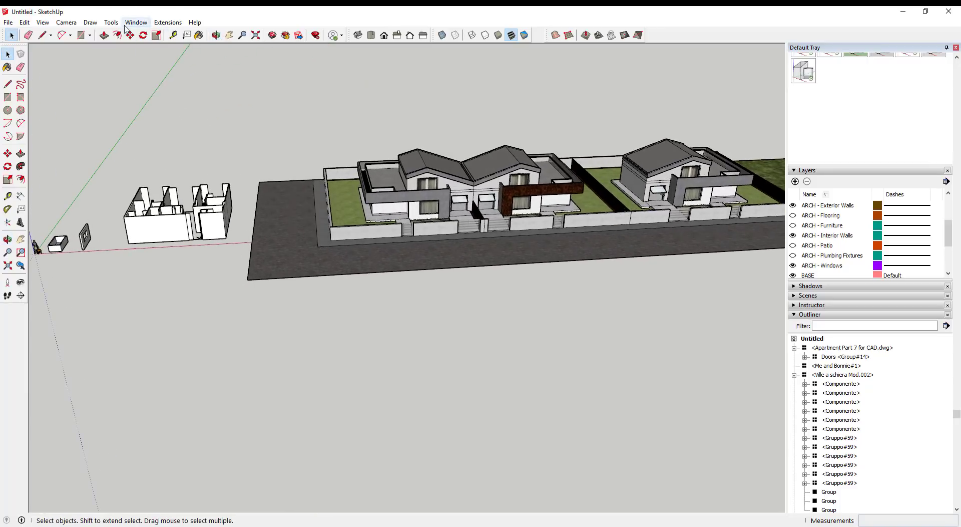
{"action": "left_click", "coordinate": [136, 22]}
{"action": "left_click", "coordinate": [160, 110]}
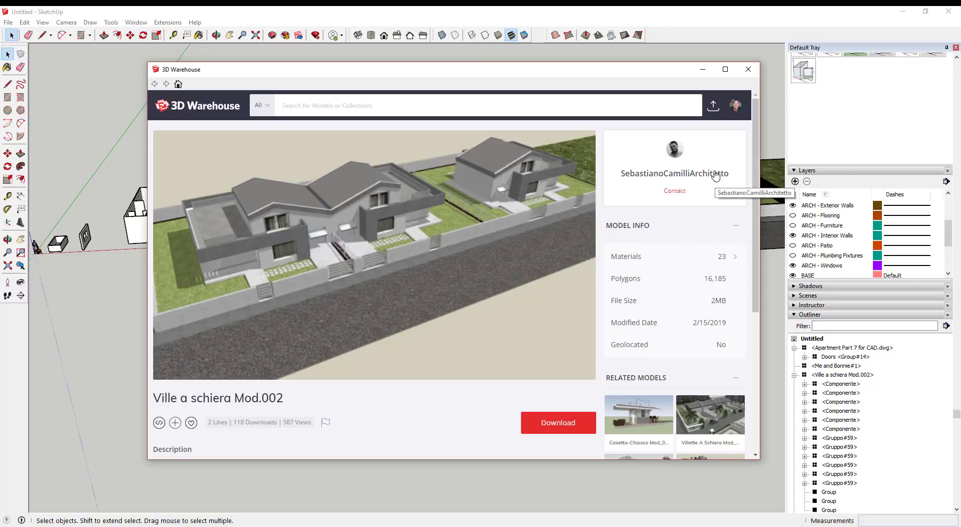
{"action": "mouse_move", "coordinate": [304, 201]}
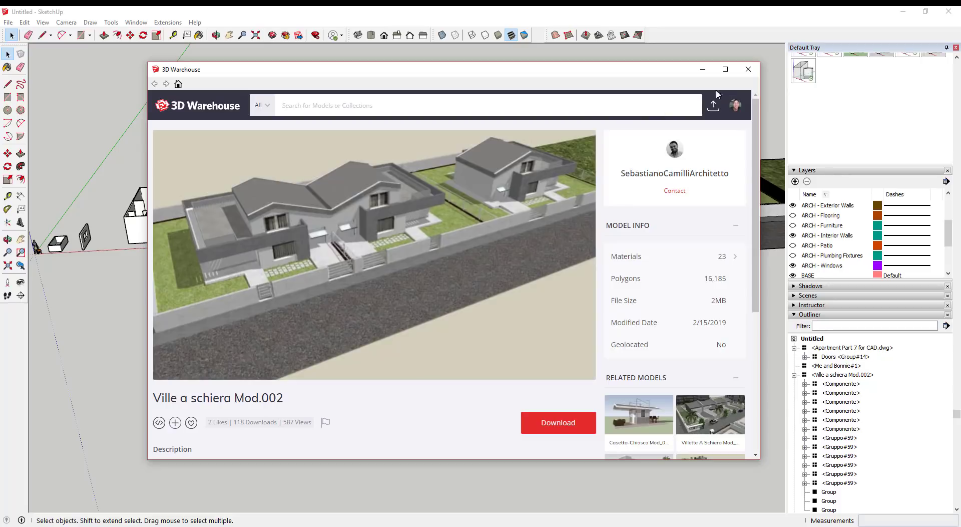
{"action": "left_click", "coordinate": [748, 69]}
{"action": "middle_click_drag", "start_coordinate": [507, 210], "coordinate": [530, 200]}
{"action": "scroll", "coordinate": [558, 183], "scroll_direction": "up", "scroll_amount": 3}
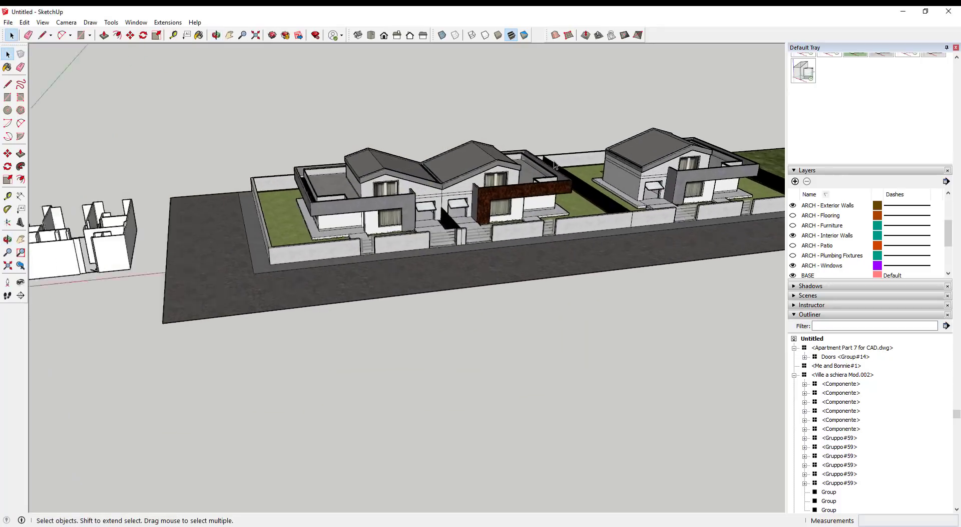
{"action": "scroll", "coordinate": [563, 180], "scroll_direction": "down", "scroll_amount": 1}
{"action": "left_click", "coordinate": [563, 180]}
{"action": "scroll", "coordinate": [553, 188], "scroll_direction": "up", "scroll_amount": 4}
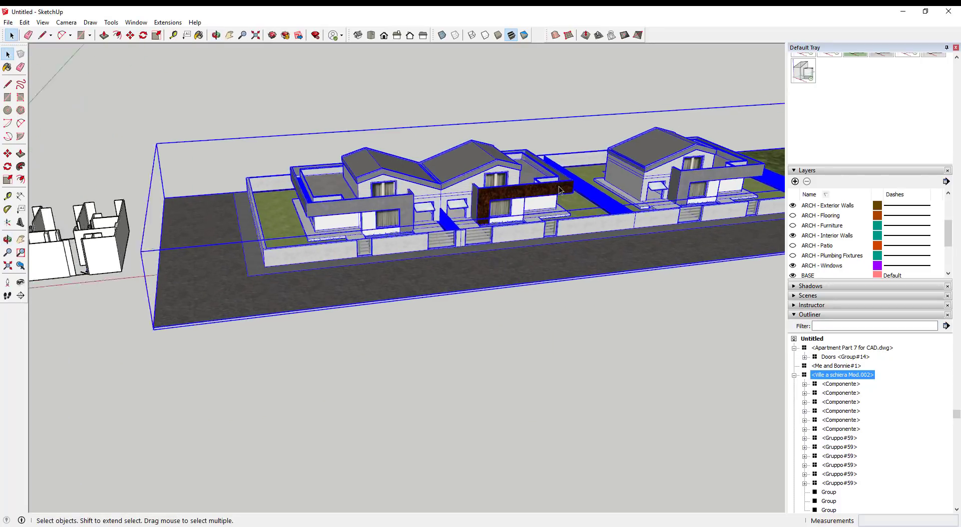
{"action": "left_click", "coordinate": [524, 35]}
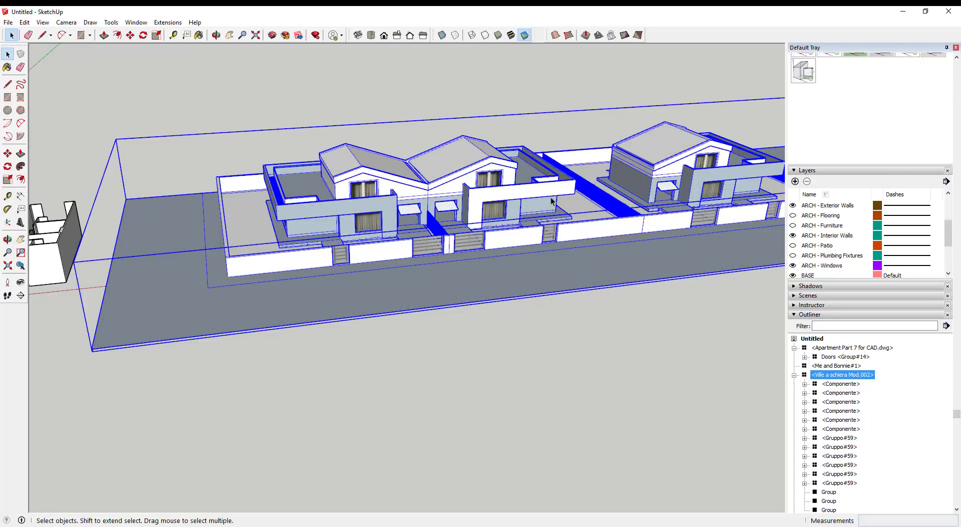
{"action": "scroll", "coordinate": [551, 200], "scroll_direction": "up", "scroll_amount": 2}
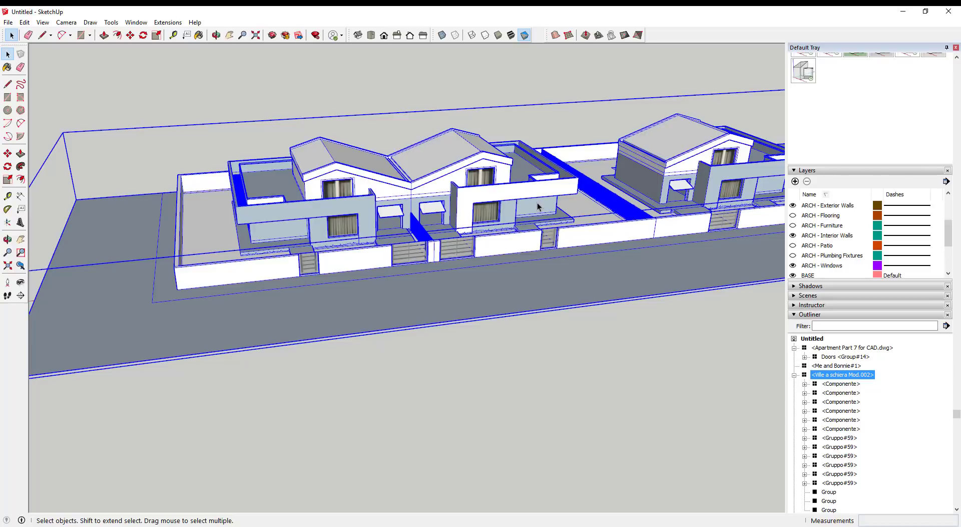
Step: Inside the villa group, window-select the left pair of houses and run Scan selection
{"action": "double_click", "coordinate": [537, 203]}
{"action": "middle_click_drag", "start_coordinate": [543, 210], "coordinate": [512, 194]}
{"action": "left_click_drag", "start_coordinate": [196, 86], "coordinate": [571, 269]}
{"action": "right_click", "coordinate": [357, 202]}
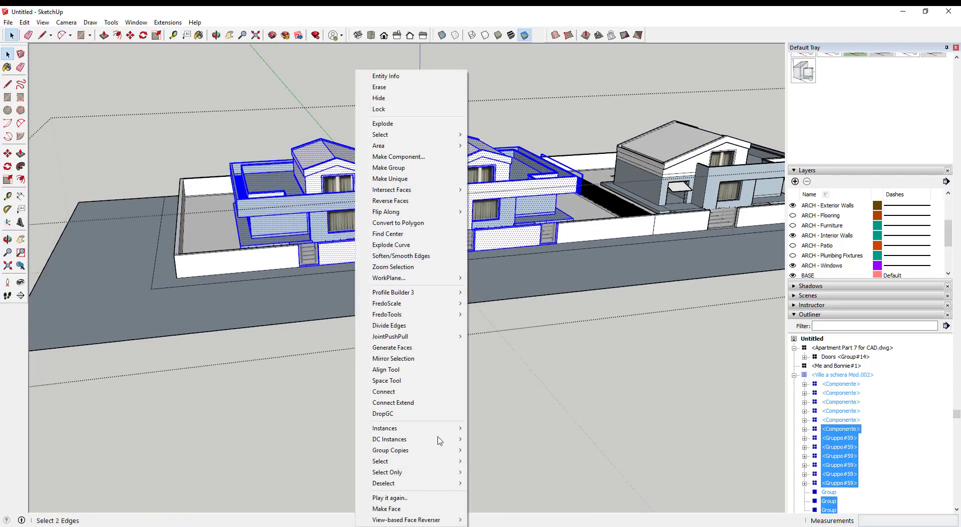
{"action": "mouse_move", "coordinate": [424, 521]}
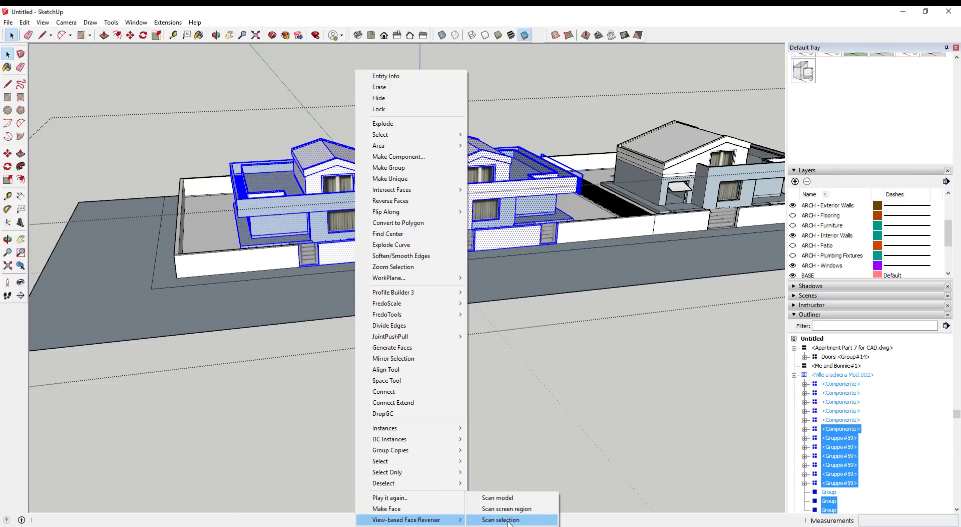
{"action": "left_click", "coordinate": [512, 521]}
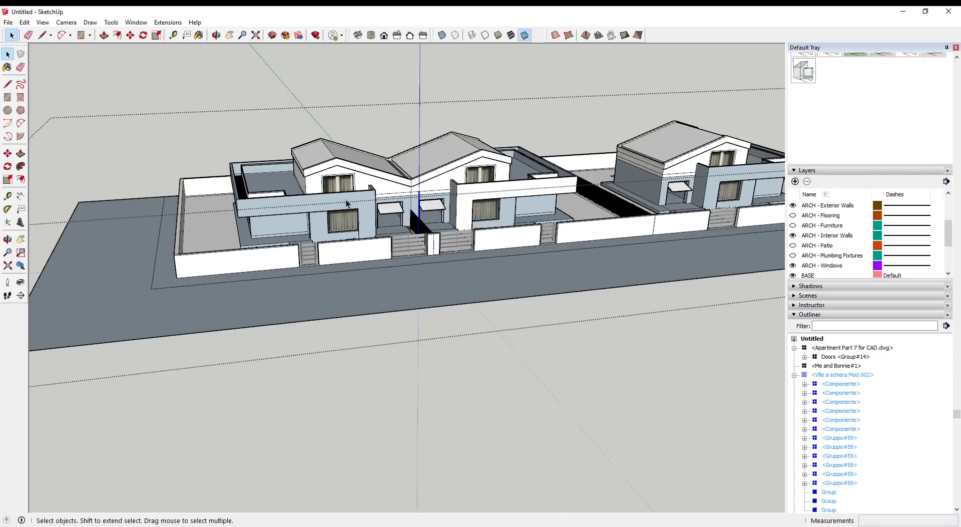
Step: Orbit around the houses to check which faces were flipped
{"action": "scroll", "coordinate": [319, 179], "scroll_direction": "down", "scroll_amount": 3}
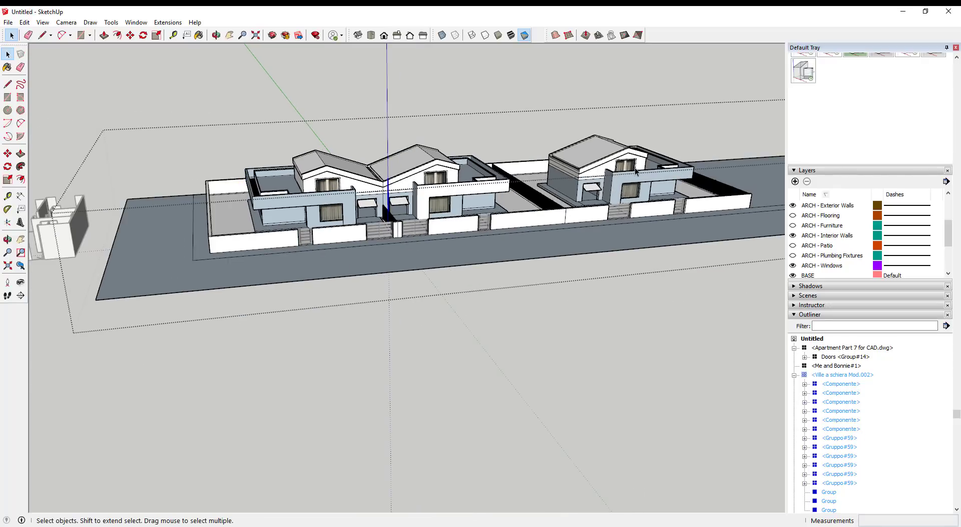
{"action": "middle_click_drag", "start_coordinate": [637, 173], "coordinate": [657, 153]}
{"action": "middle_click_drag", "start_coordinate": [596, 153], "coordinate": [556, 181]}
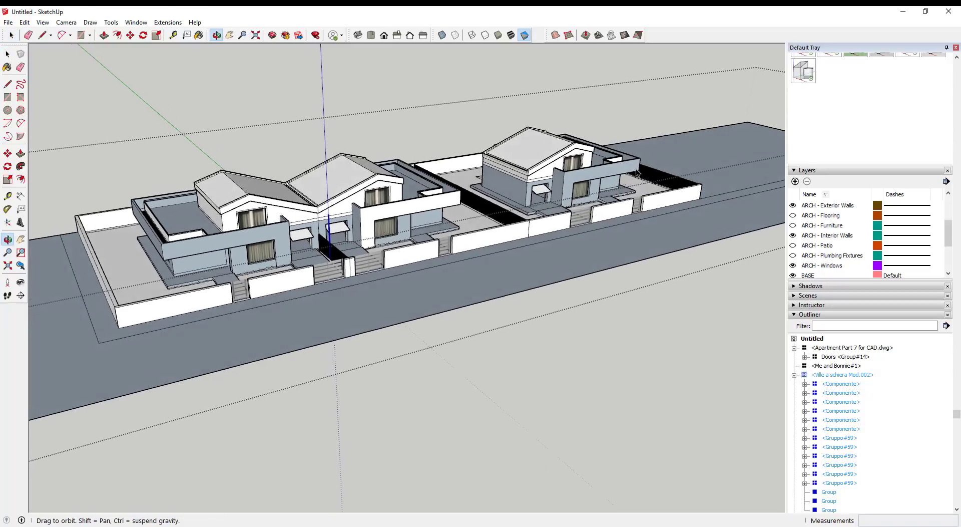
{"action": "scroll", "coordinate": [551, 185], "scroll_direction": "down", "scroll_amount": 2}
{"action": "scroll", "coordinate": [544, 189], "scroll_direction": "up", "scroll_amount": 4}
{"action": "middle_click_drag", "start_coordinate": [502, 215], "coordinate": [522, 193]}
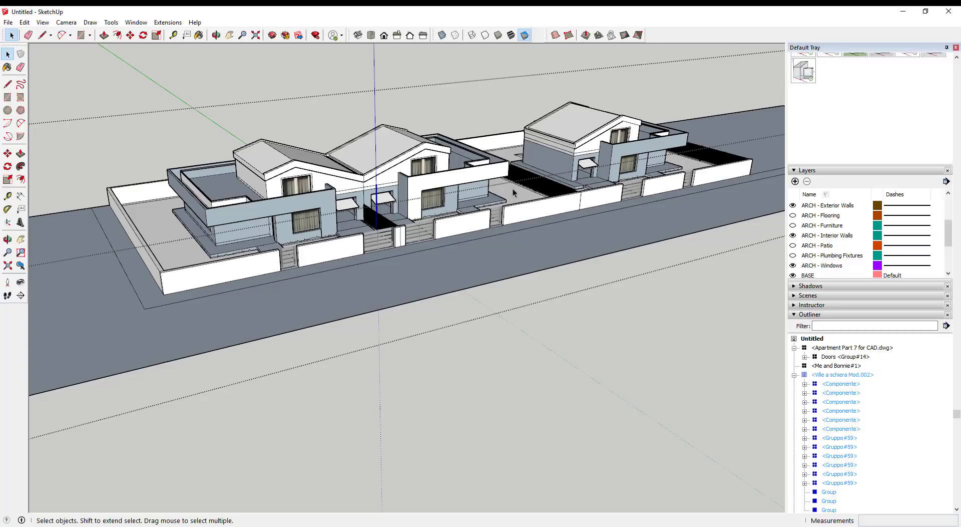
Step: Run View-based Face Reverser's Scan model on the villa and confirm the Viewport Scan dialog
{"action": "right_click", "coordinate": [508, 293]}
{"action": "mouse_move", "coordinate": [552, 395]}
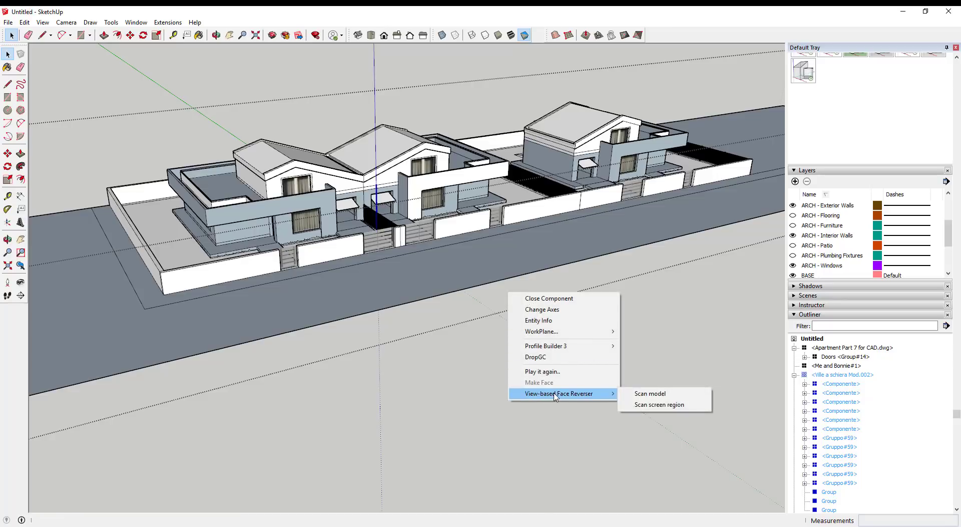
{"action": "left_click", "coordinate": [646, 394]}
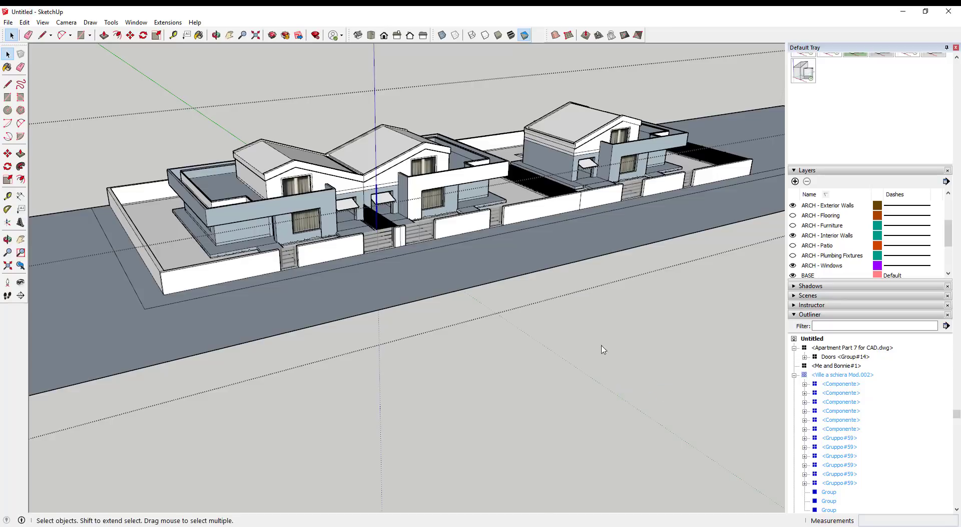
{"action": "left_click", "coordinate": [437, 287]}
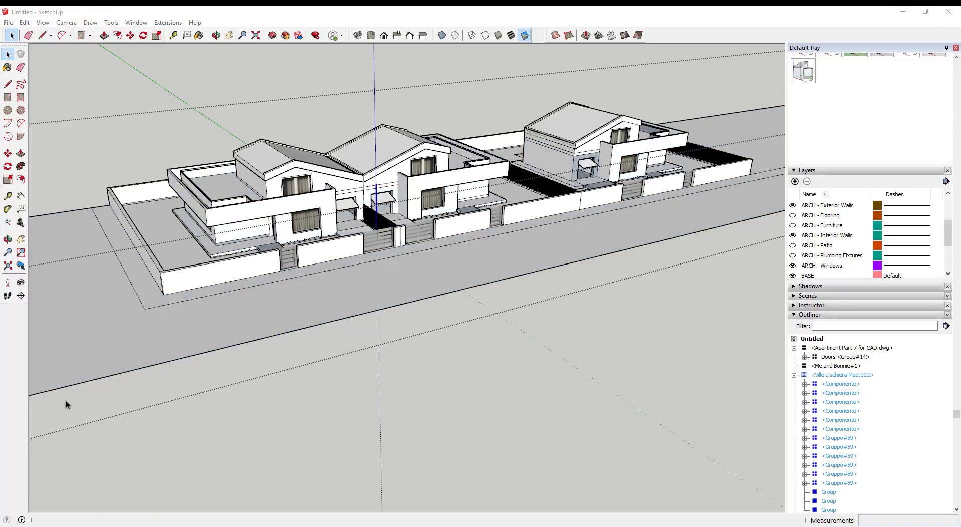
{"action": "scroll", "coordinate": [479, 235], "scroll_direction": "up", "scroll_amount": 5}
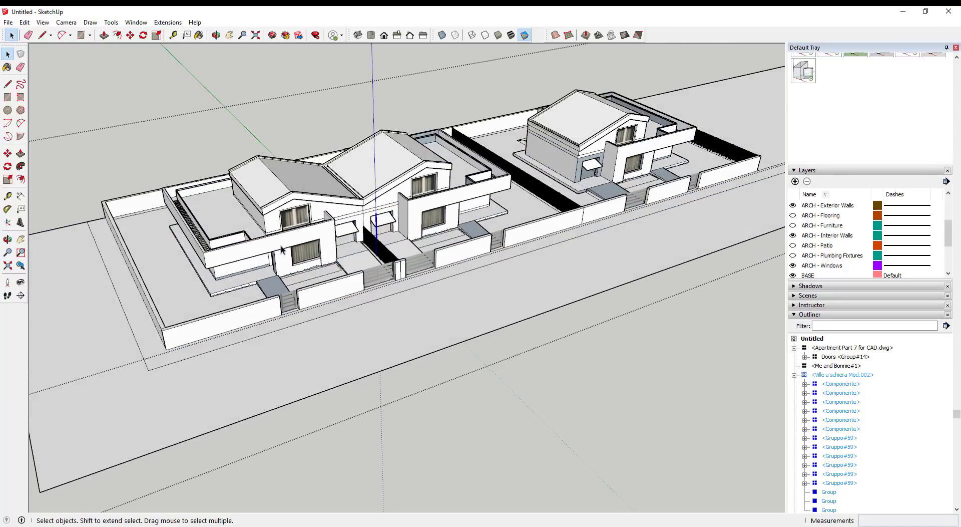
{"action": "scroll", "coordinate": [328, 233], "scroll_direction": "up", "scroll_amount": 2}
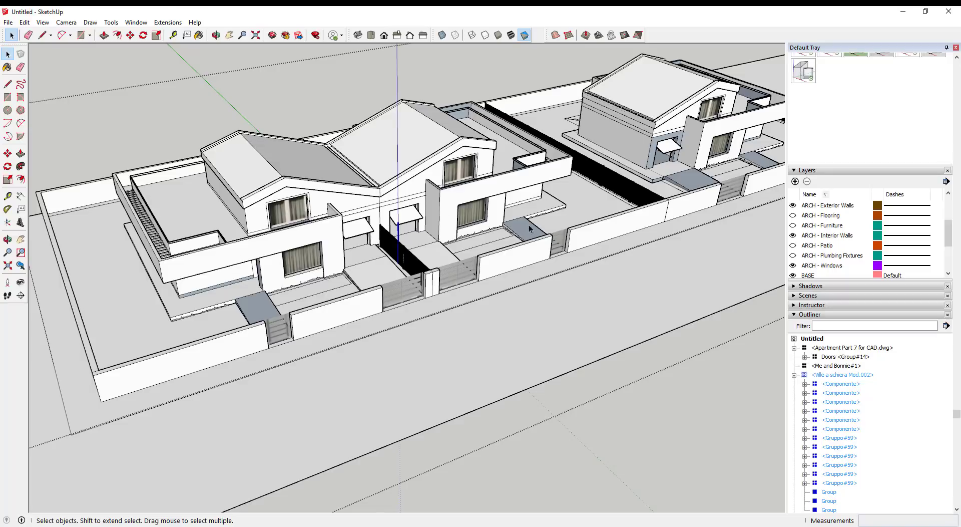
{"action": "middle_click_drag", "start_coordinate": [569, 226], "coordinate": [361, 227], "text": "shift"}
{"action": "scroll", "coordinate": [411, 195], "scroll_direction": "up", "scroll_amount": 2}
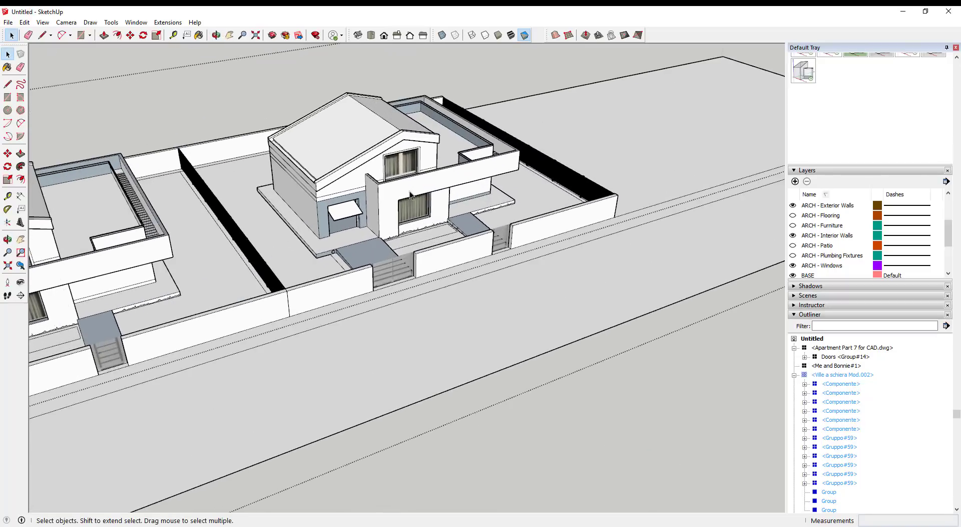
{"action": "scroll", "coordinate": [411, 195], "scroll_direction": "up", "scroll_amount": 3}
{"action": "scroll", "coordinate": [423, 167], "scroll_direction": "down", "scroll_amount": 1}
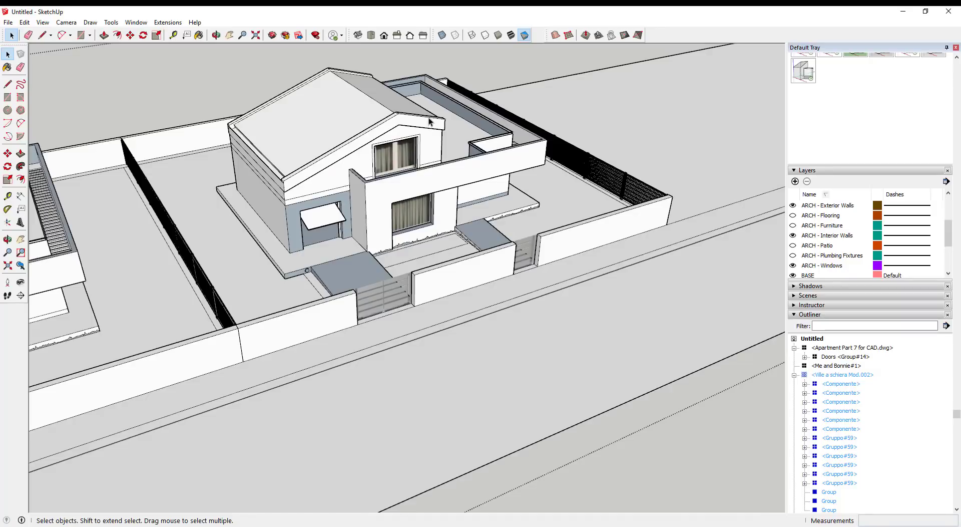
{"action": "middle_click_drag", "start_coordinate": [455, 147], "coordinate": [406, 191]}
{"action": "scroll", "coordinate": [267, 160], "scroll_direction": "down", "scroll_amount": 2}
{"action": "scroll", "coordinate": [406, 191], "scroll_direction": "up", "scroll_amount": 2}
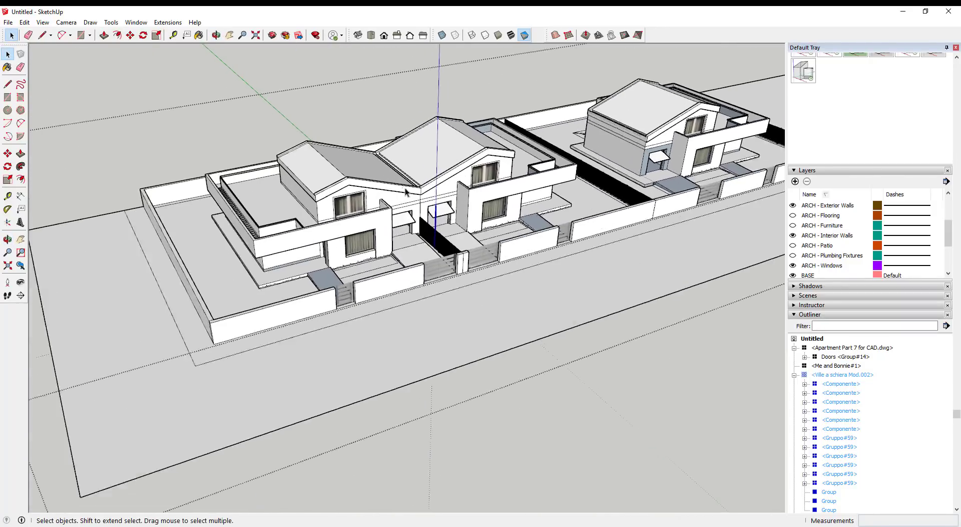
{"action": "scroll", "coordinate": [424, 191], "scroll_direction": "up", "scroll_amount": 1}
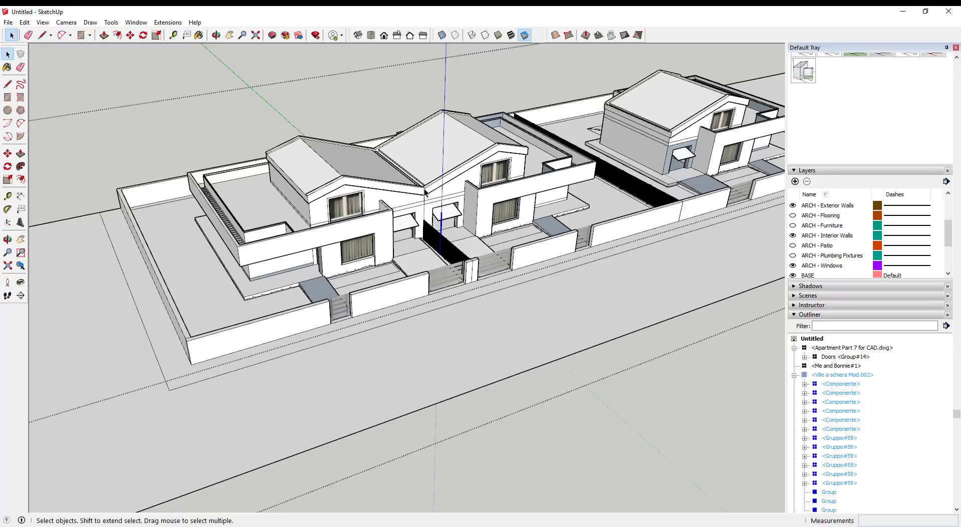
Step: Switch to Shaded With Textures and reverse the front wall face twice so it shows brick
{"action": "left_click", "coordinate": [511, 35]}
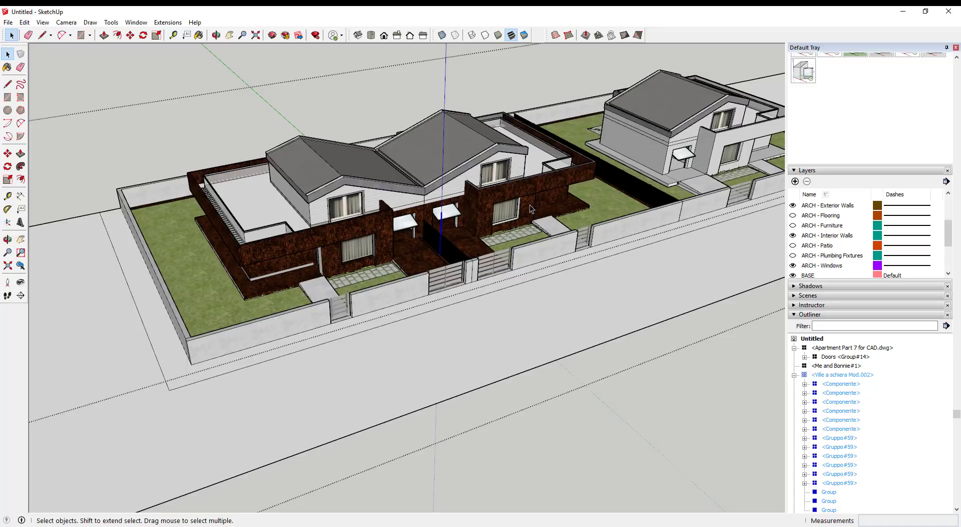
{"action": "right_click", "coordinate": [381, 230]}
{"action": "left_click", "coordinate": [425, 287]}
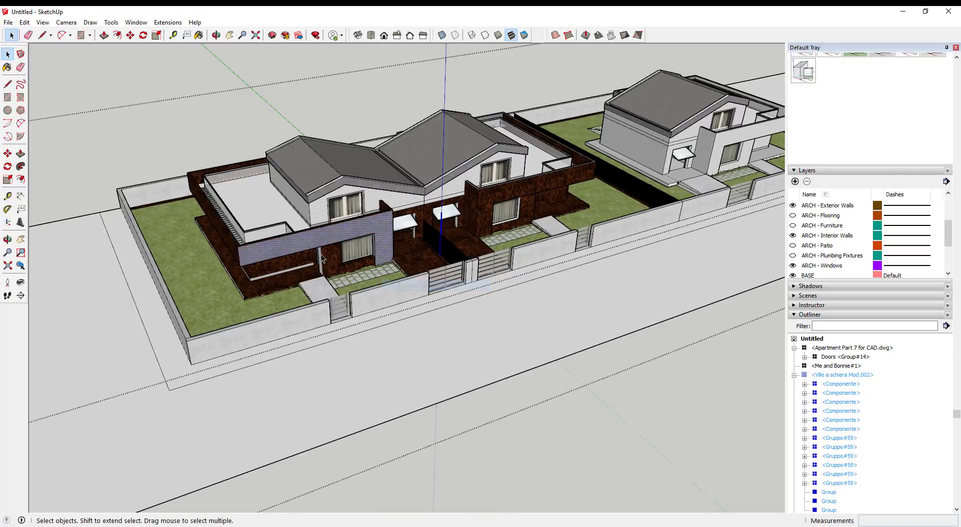
{"action": "right_click", "coordinate": [319, 240]}
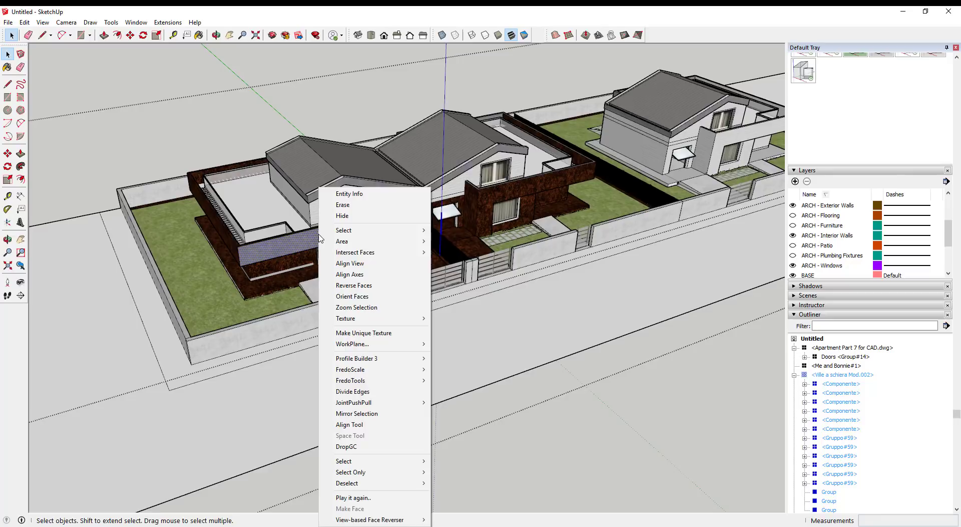
{"action": "left_click", "coordinate": [376, 287]}
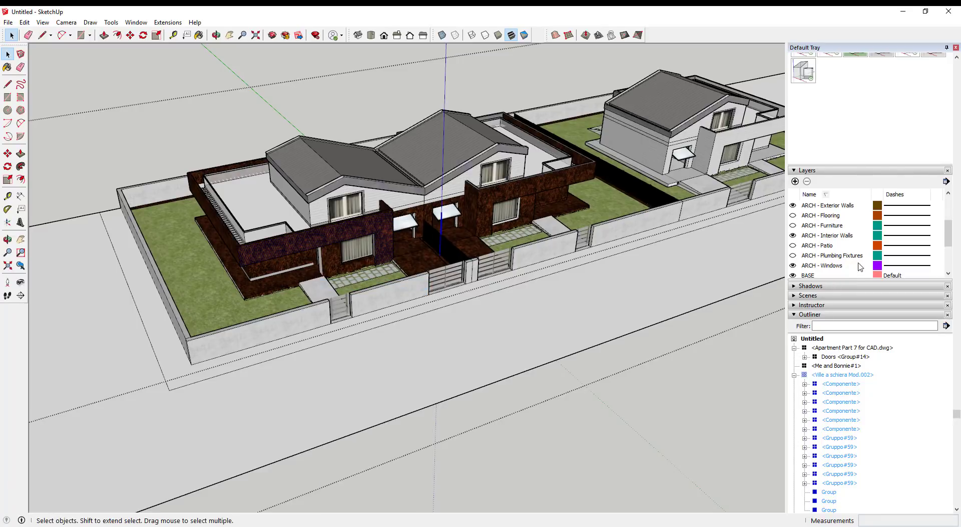
{"action": "scroll", "coordinate": [860, 266], "scroll_direction": "up", "scroll_amount": 10}
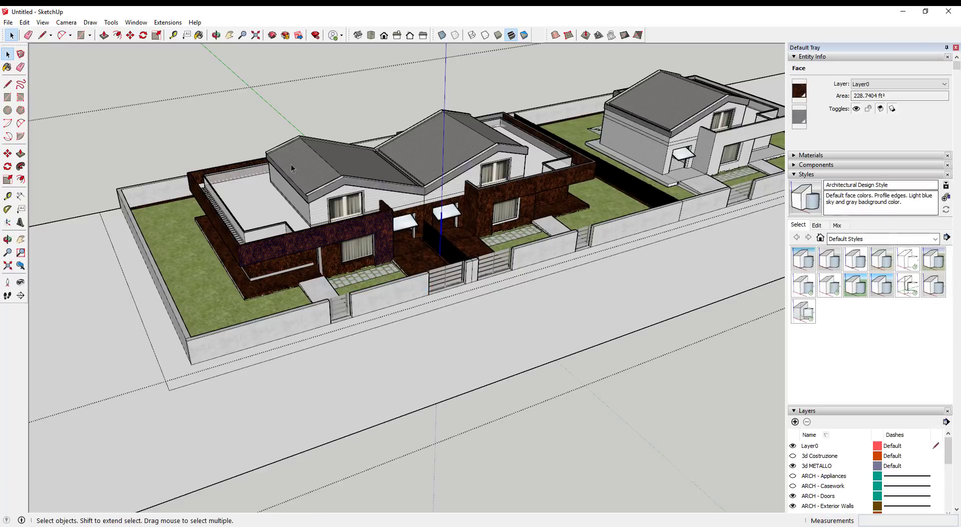